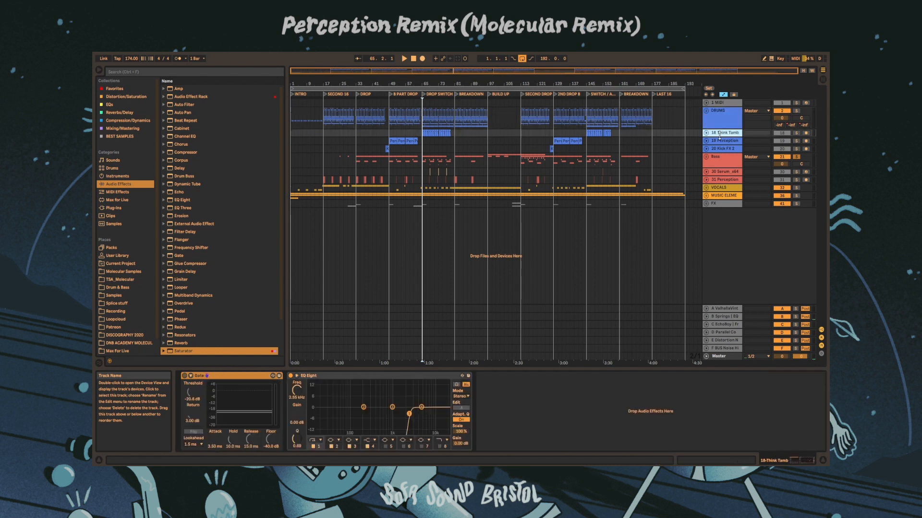
# Show the effect chains of the Kick FX 2 track and the DRUMS group
pyautogui.click(720, 149)
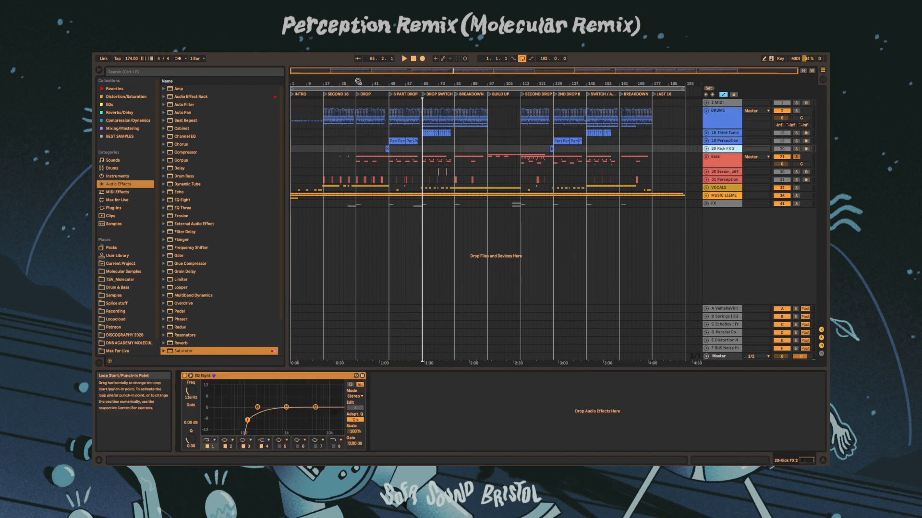
pyautogui.click(685, 127)
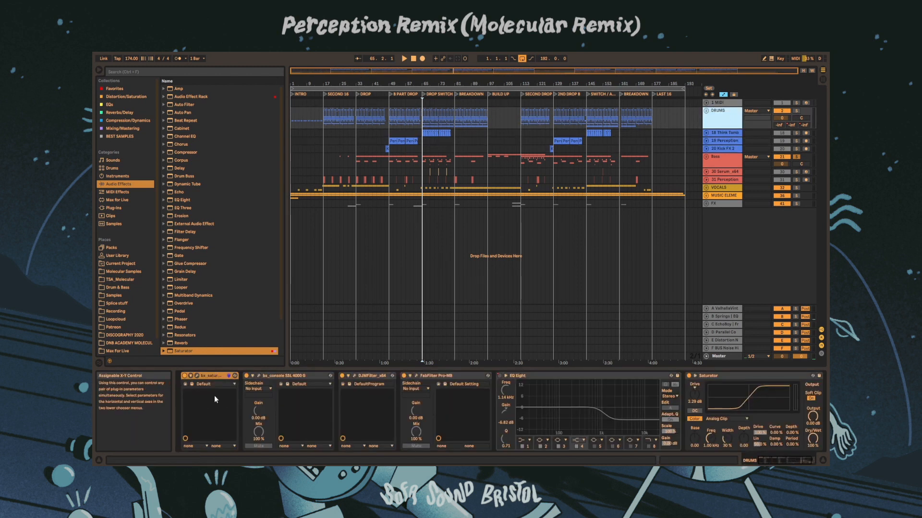
pyautogui.moveTo(800, 458); pyautogui.dragTo(774, 460)
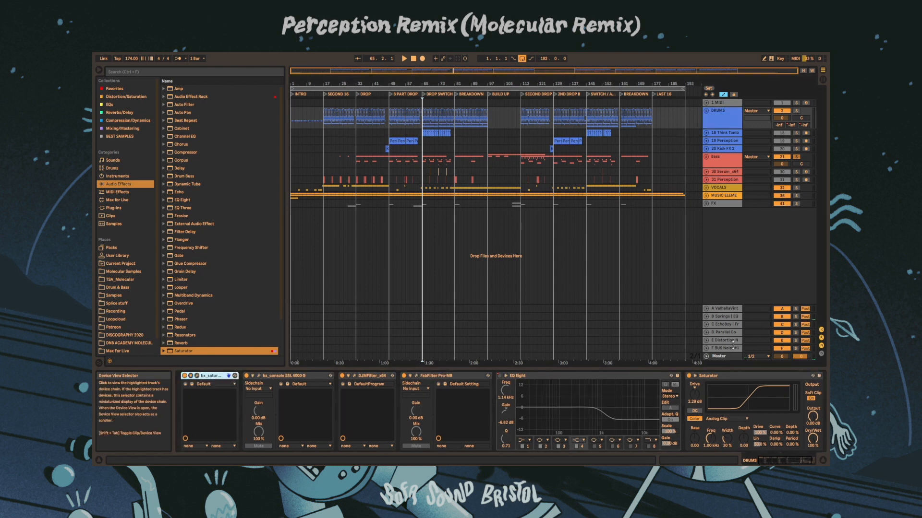
# Solo the unfolded Kick FX 2 track, play its clip just before the B PART DROP, and check its EQ Eight and the DRUMS chain
pyautogui.click(716, 133)
pyautogui.moveTo(370, 70); pyautogui.dragTo(424, 96)
pyautogui.click(706, 149)
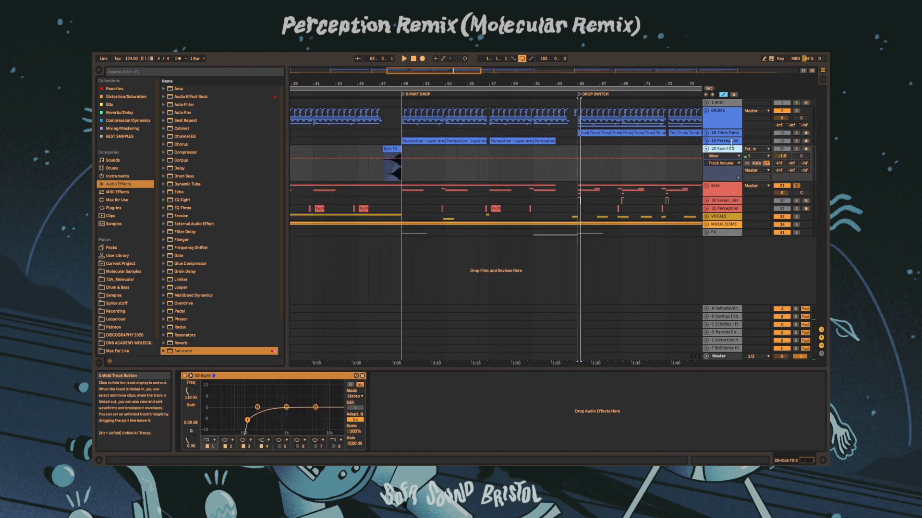
pyautogui.click(394, 150)
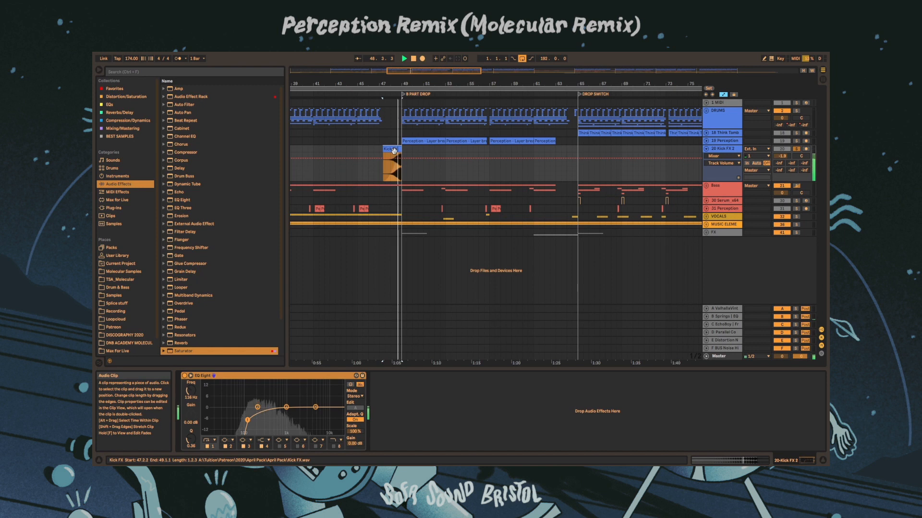
pyautogui.press('space')
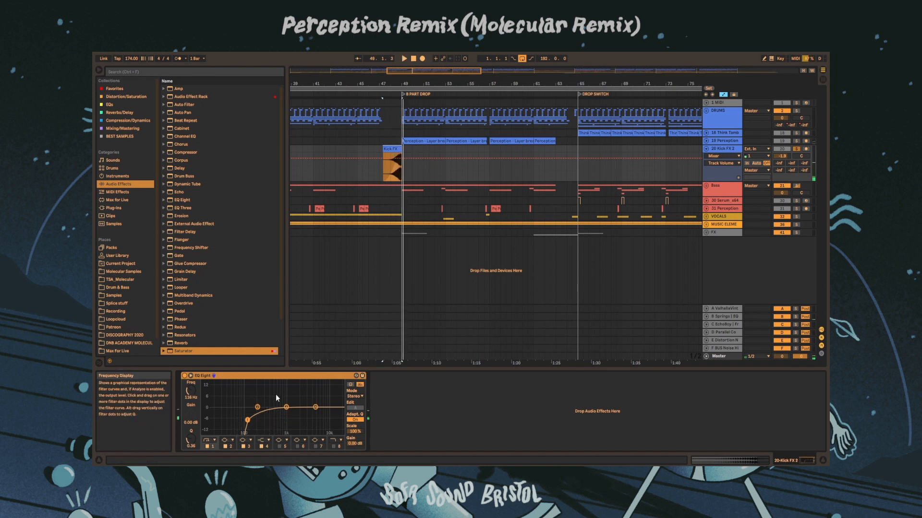
pyautogui.click(722, 121)
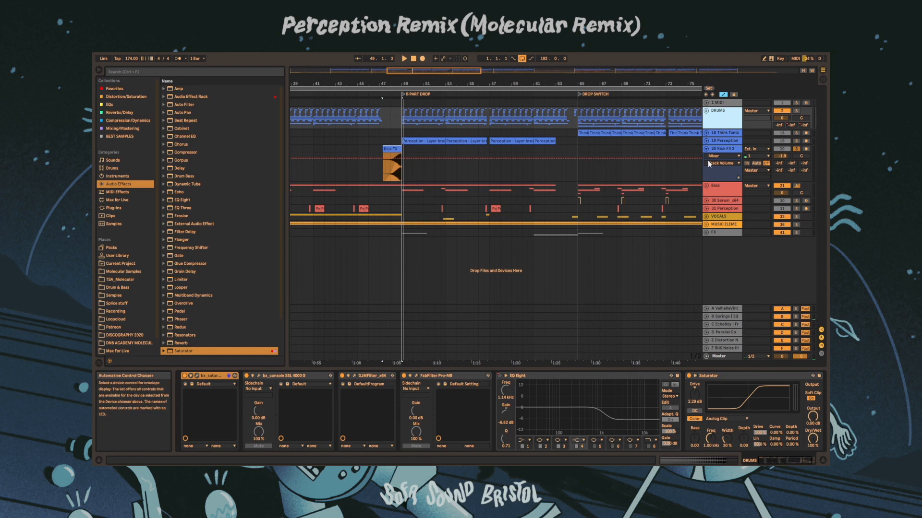
pyautogui.click(715, 150)
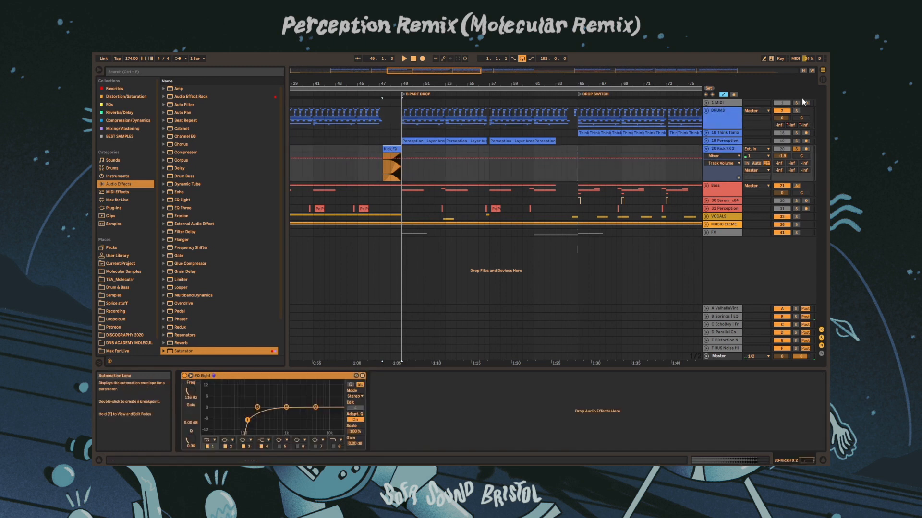
# Unfold the Perception layer breaks track and audition its first clip in solo from bar 49
pyautogui.click(706, 141)
pyautogui.click(411, 141)
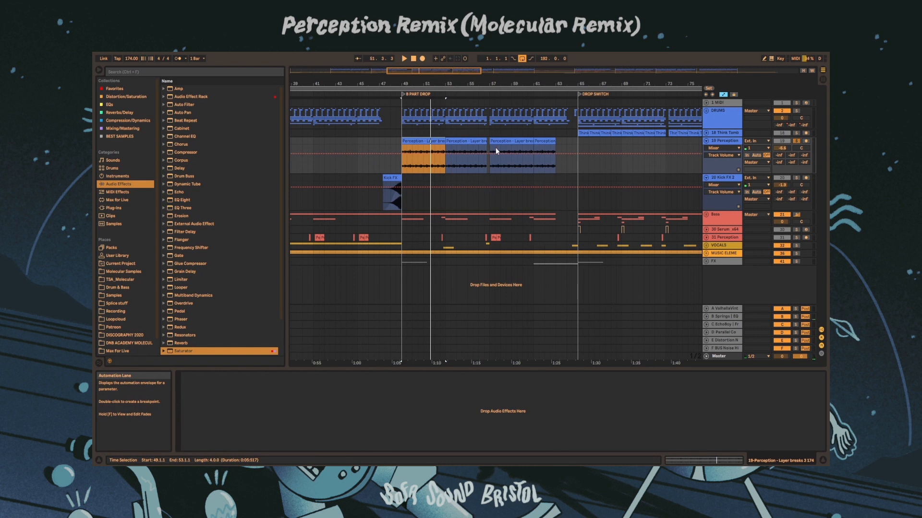
# Unfold the Think Tamb track and play its first clip at the DROP SWITCH in solo
pyautogui.moveTo(410, 71); pyautogui.dragTo(465, 73)
pyautogui.click(731, 132)
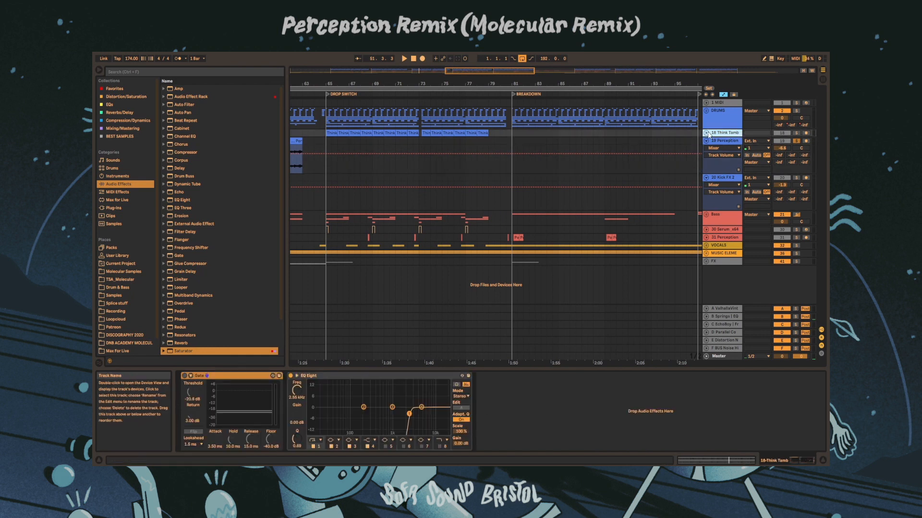
pyautogui.click(706, 132)
pyautogui.click(332, 134)
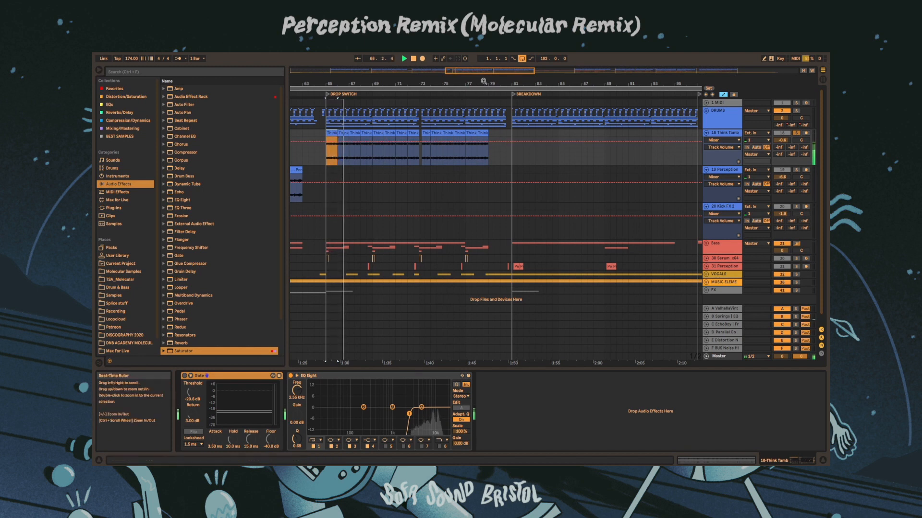
pyautogui.moveTo(484, 70)
pyautogui.mouseDown()
pyautogui.moveTo(473, 63)
pyautogui.moveTo(494, 58)
pyautogui.mouseUp()
pyautogui.press('space')
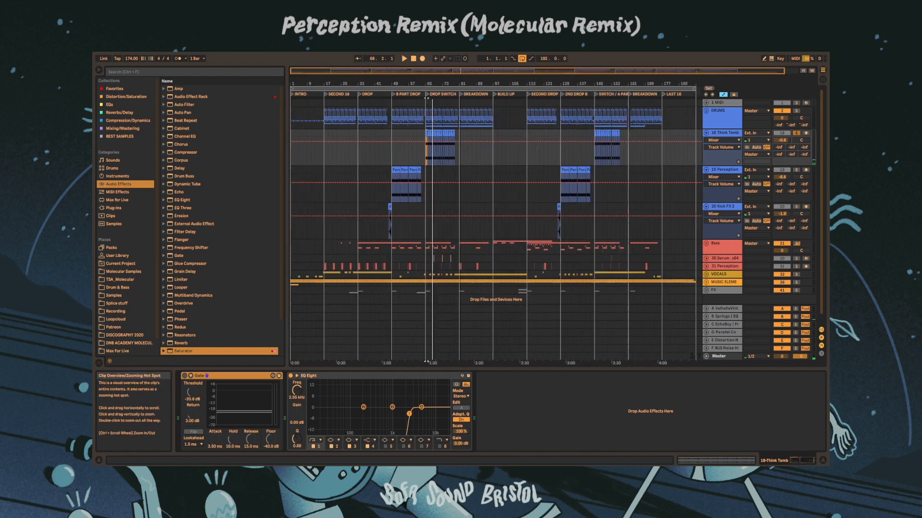
# Fold the Think Tamb, Perception layer breaks and Kick FX 2 tracks back up
pyautogui.click(705, 132)
pyautogui.click(705, 141)
pyautogui.click(706, 149)
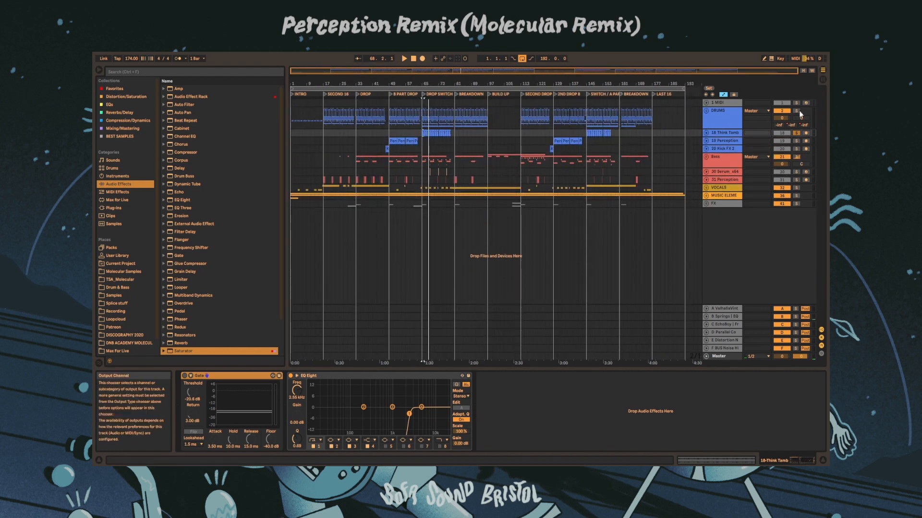
# Solo the DRUMS group and unfold it to expose its individual drum tracks
pyautogui.click(706, 114)
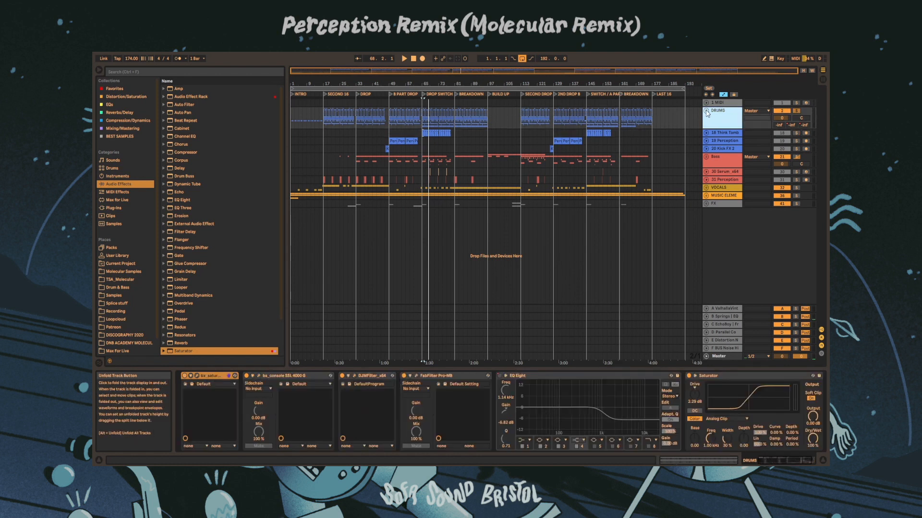
pyautogui.click(706, 114)
pyautogui.scroll(-1, 706, 144)
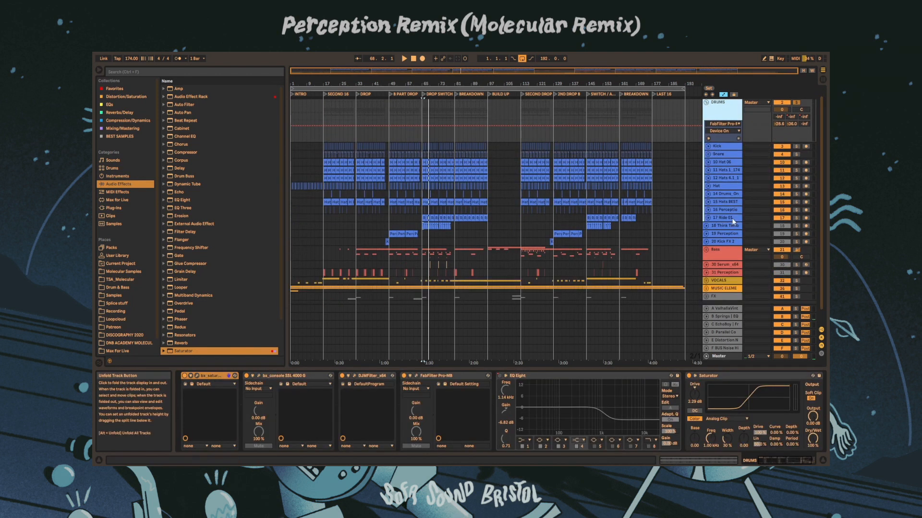
pyautogui.scroll(-1, 733, 222)
pyautogui.scroll(2, 720, 211)
# Set a 16-bar loop over the B PART DROP section starting at bar 49 and play the drums there
pyautogui.moveTo(387, 71); pyautogui.dragTo(391, 122)
pyautogui.click(436, 95)
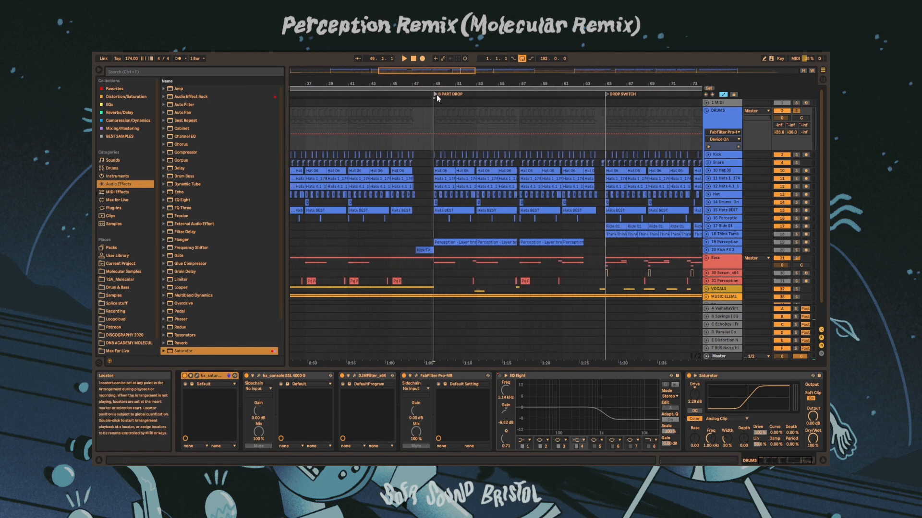
pyautogui.keyDown('shift'); pyautogui.click(434, 89); pyautogui.keyUp('shift')
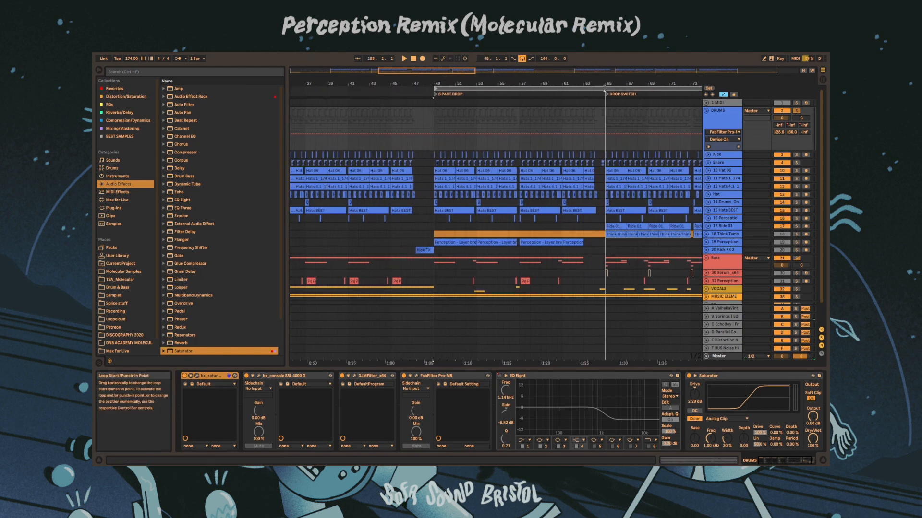
pyautogui.keyDown('shift'); pyautogui.click(604, 89); pyautogui.keyUp('shift')
pyautogui.click(590, 89)
pyautogui.press('space')
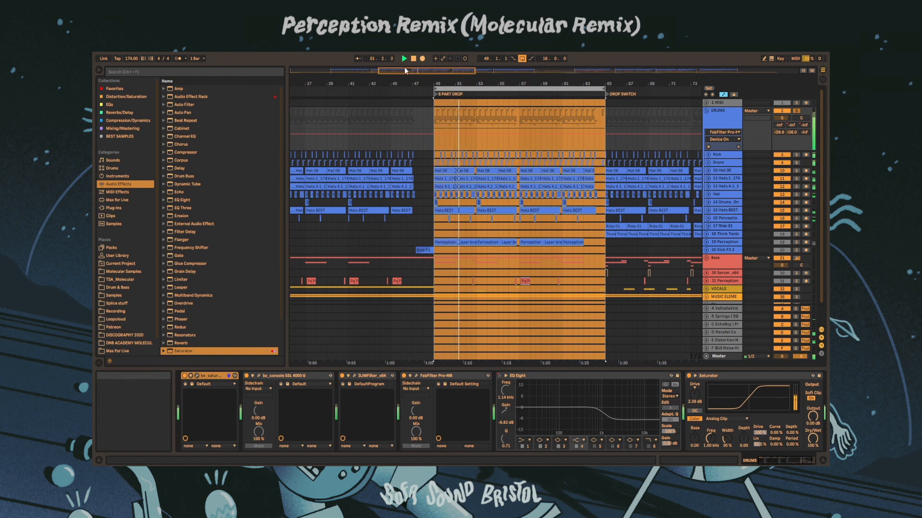
pyautogui.moveTo(407, 71); pyautogui.dragTo(417, 101)
pyautogui.press('space')
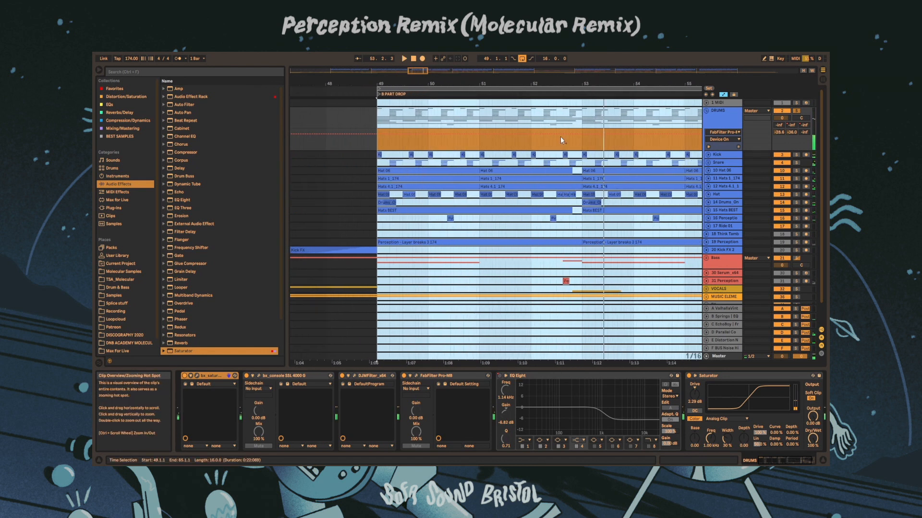
# Unfold and solo the Kick track and play its first clip at bar 49
pyautogui.click(720, 155)
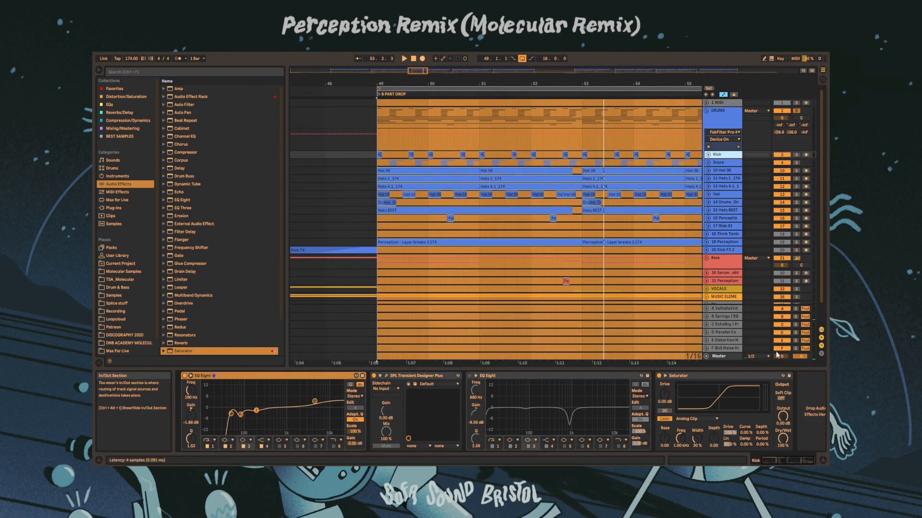
pyautogui.click(708, 155)
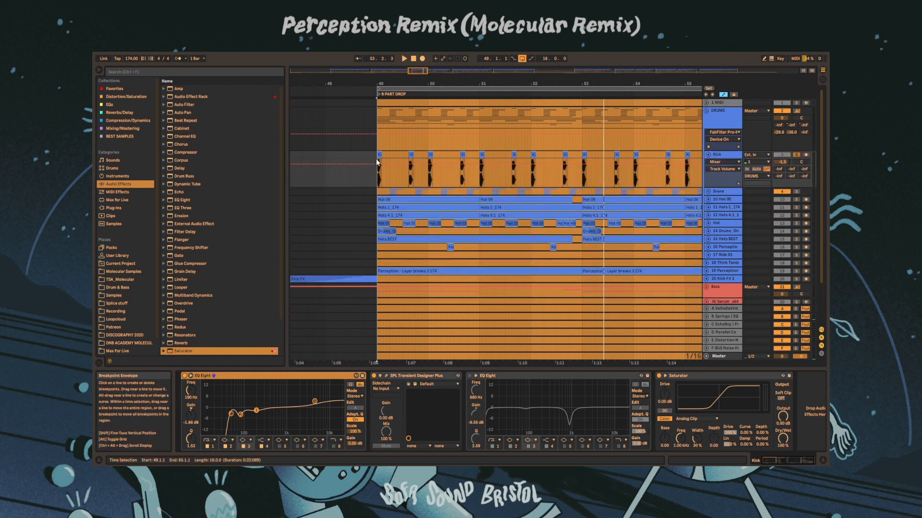
pyautogui.click(371, 157)
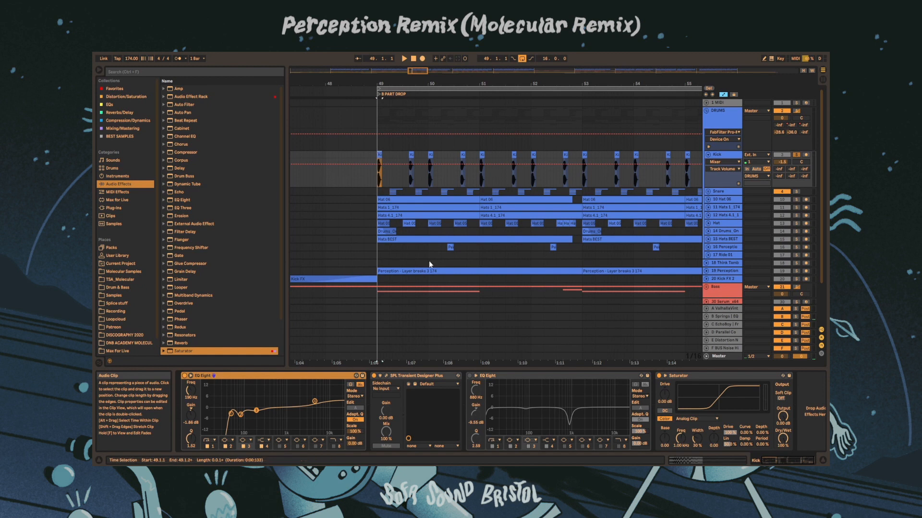
pyautogui.press('space')
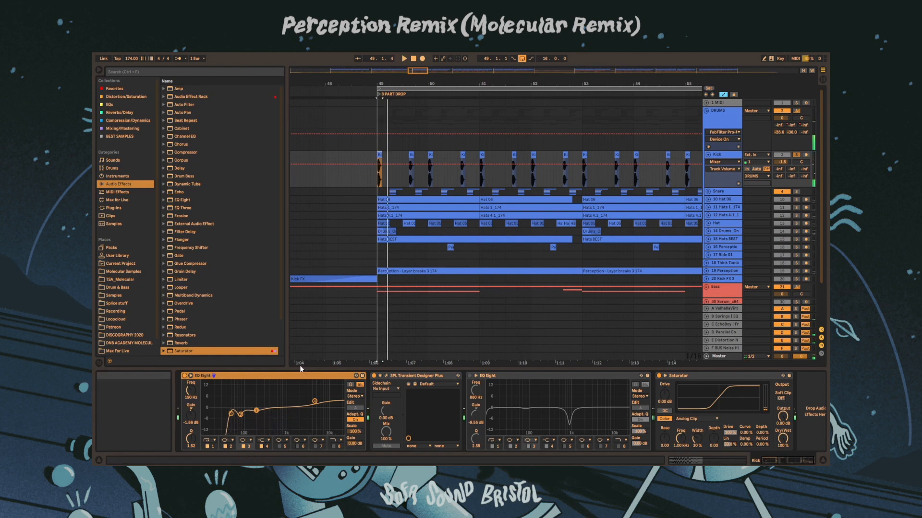
# Compare the kick with its first EQ Eight bypassed and active, and check the second EQ Eight
pyautogui.click(184, 376)
pyautogui.click(184, 376)
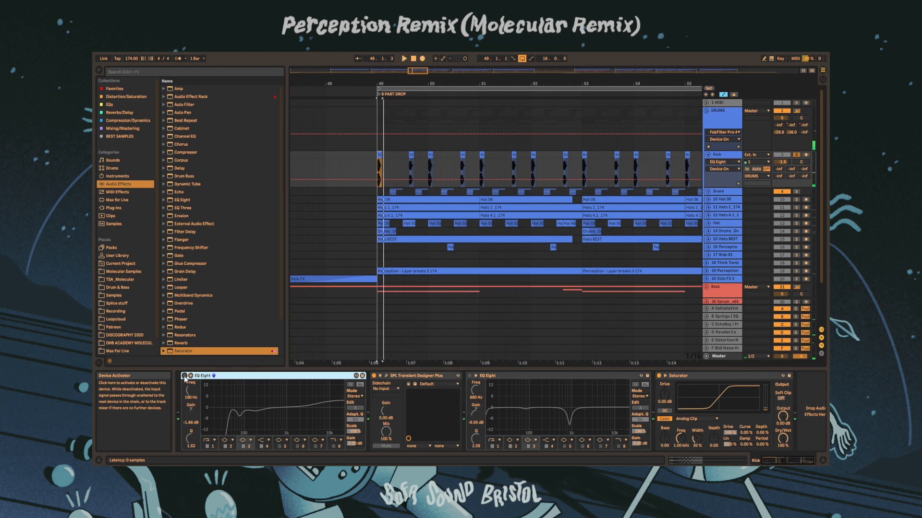
pyautogui.click(184, 376)
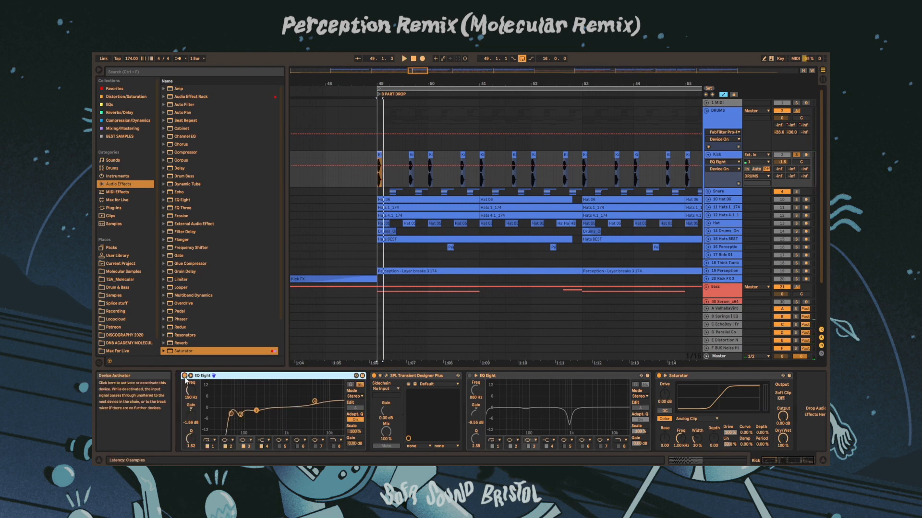
pyautogui.press('space')
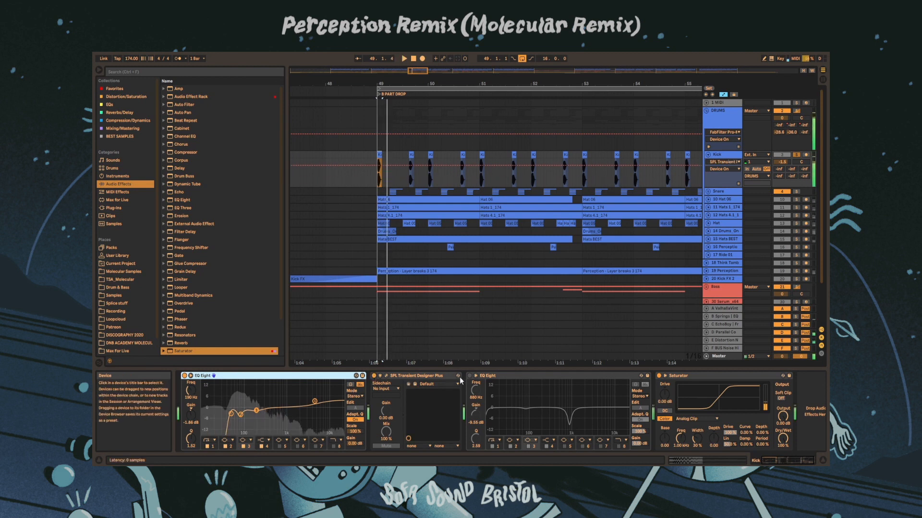
pyautogui.click(470, 376)
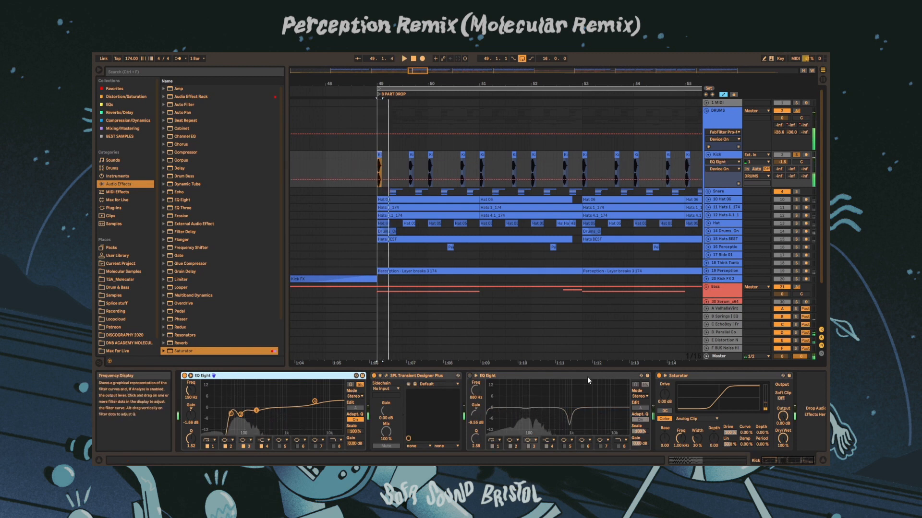
# Unfold and solo the Snare group and play its layers together from bar 49
pyautogui.click(725, 191)
pyautogui.click(708, 192)
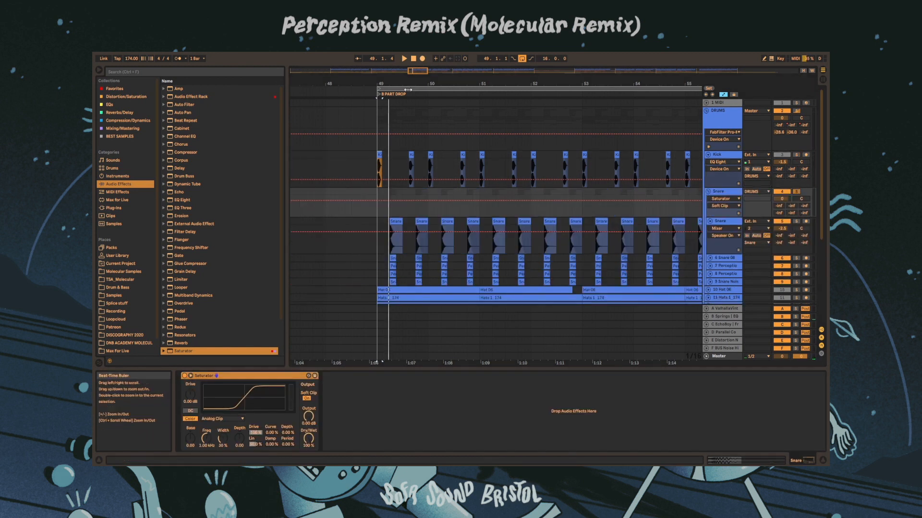
pyautogui.moveTo(417, 72)
pyautogui.mouseDown()
pyautogui.moveTo(415, 59)
pyautogui.moveTo(417, 74)
pyautogui.mouseUp()
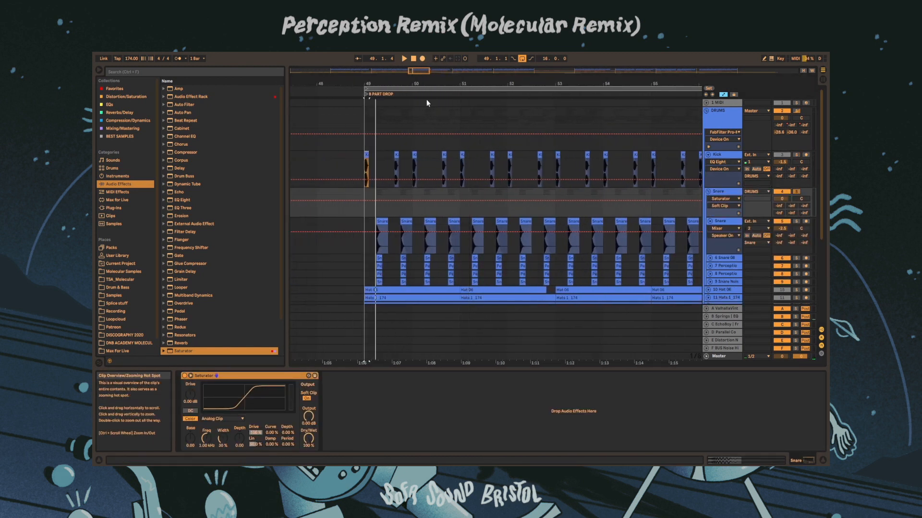
pyautogui.scroll(-5, 444, 184)
pyautogui.scroll(3, 446, 183)
pyautogui.scroll(2, 448, 182)
pyautogui.press('space')
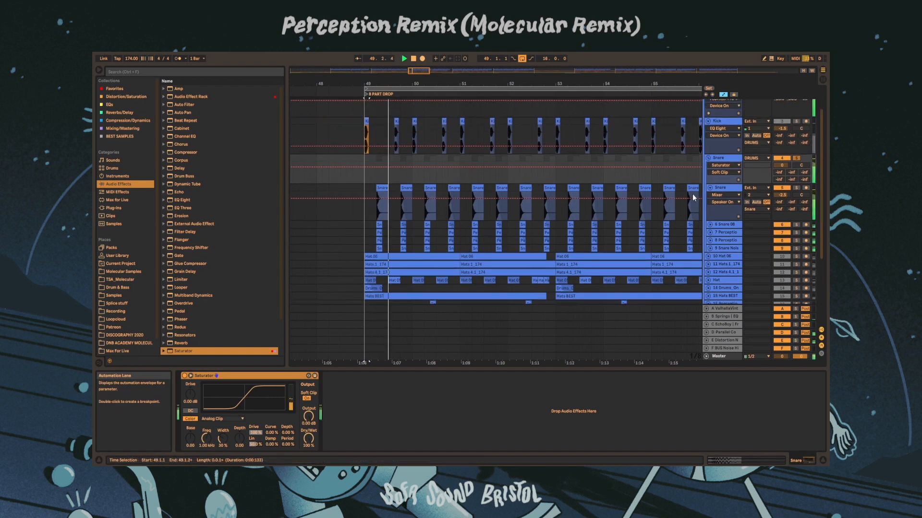
# Solo the main Snare layer and select its first clip for playback
pyautogui.click(797, 187)
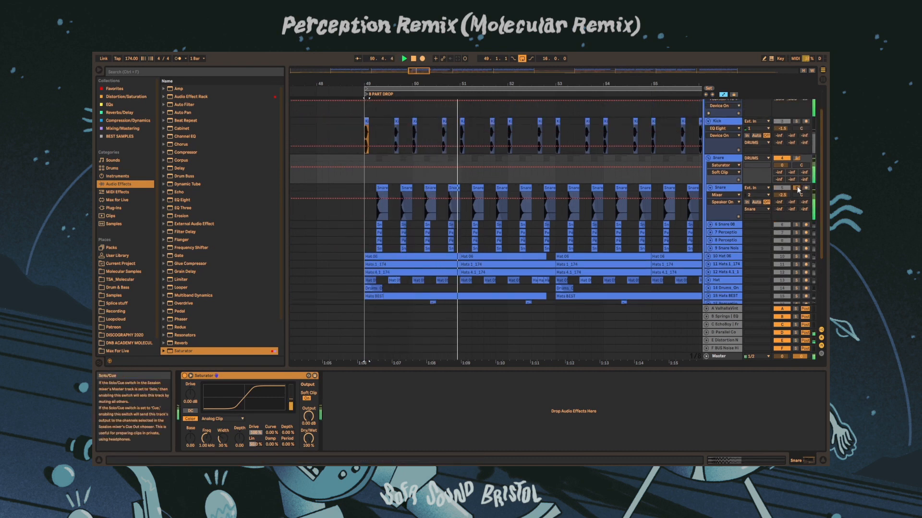
pyautogui.press('space')
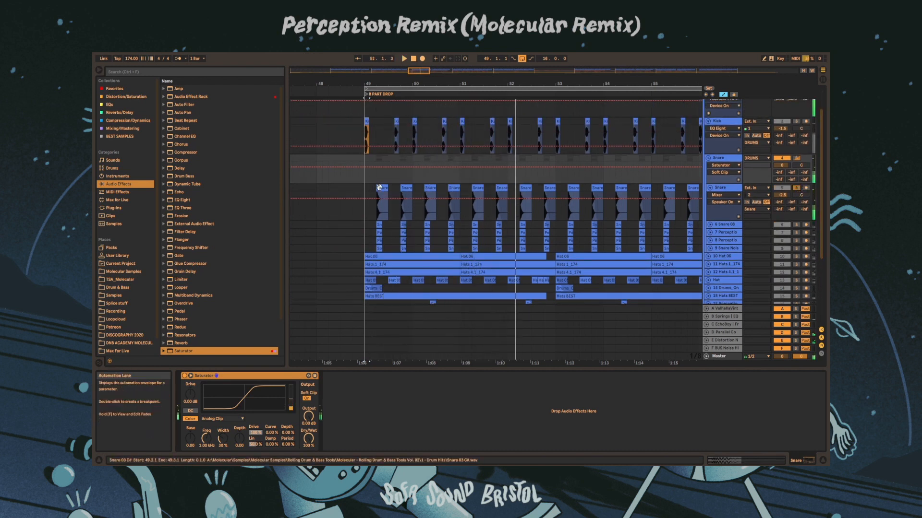
pyautogui.click(380, 188)
# Solo the Snare 08 and first Perception snare layers in turn and show each one's effect chain
pyautogui.click(795, 224)
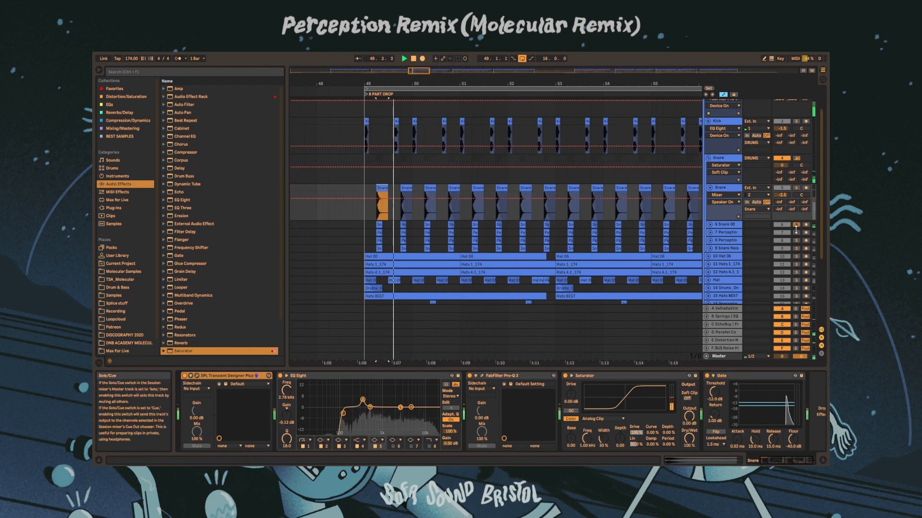
pyautogui.click(726, 224)
pyautogui.click(795, 232)
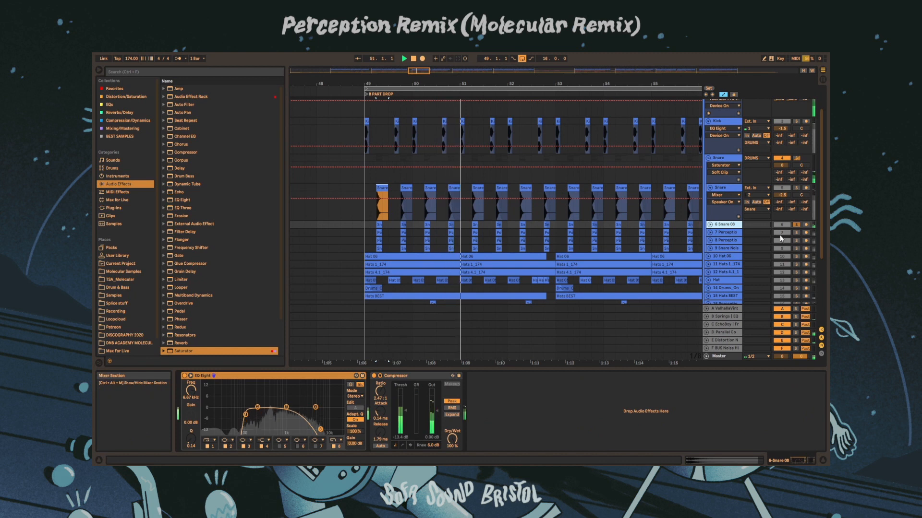
pyautogui.click(723, 233)
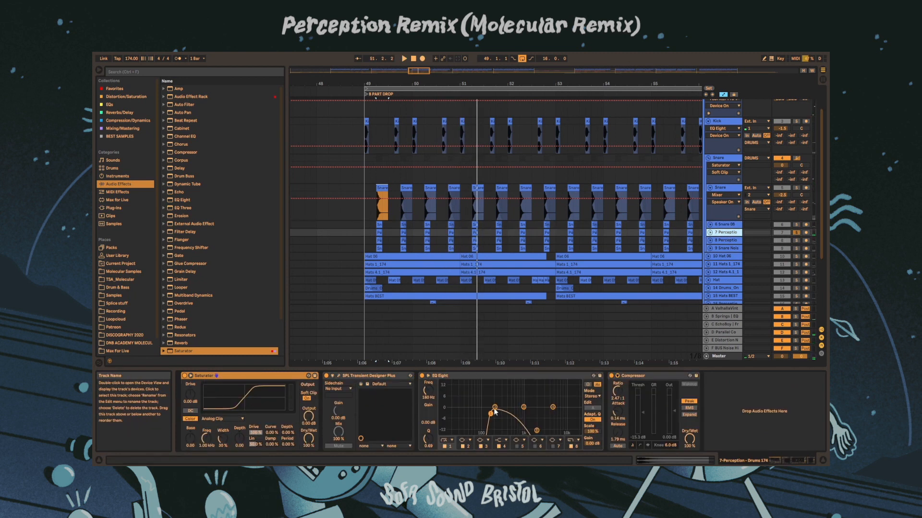
# Solo the Perception - Layer breaks 2 174 and Snare Noise Layer tracks in turn and show each one's effect chain
pyautogui.press('space')
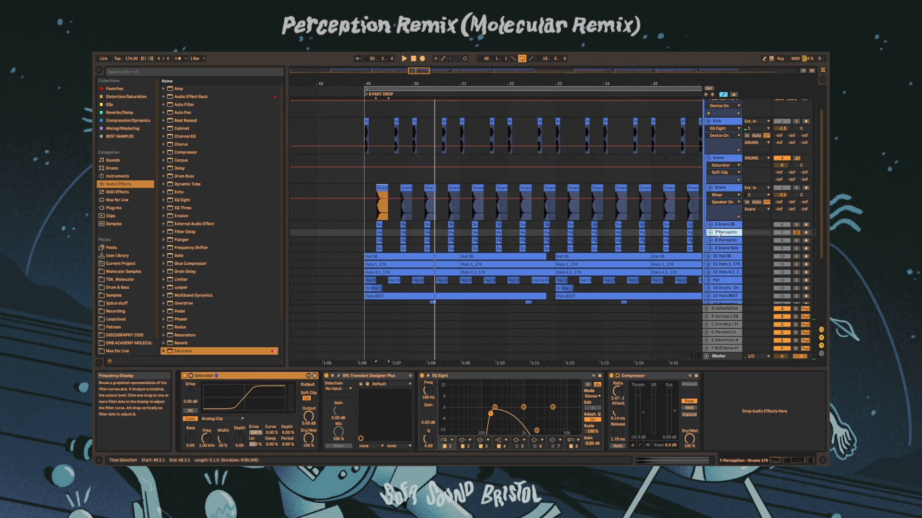
pyautogui.click(727, 240)
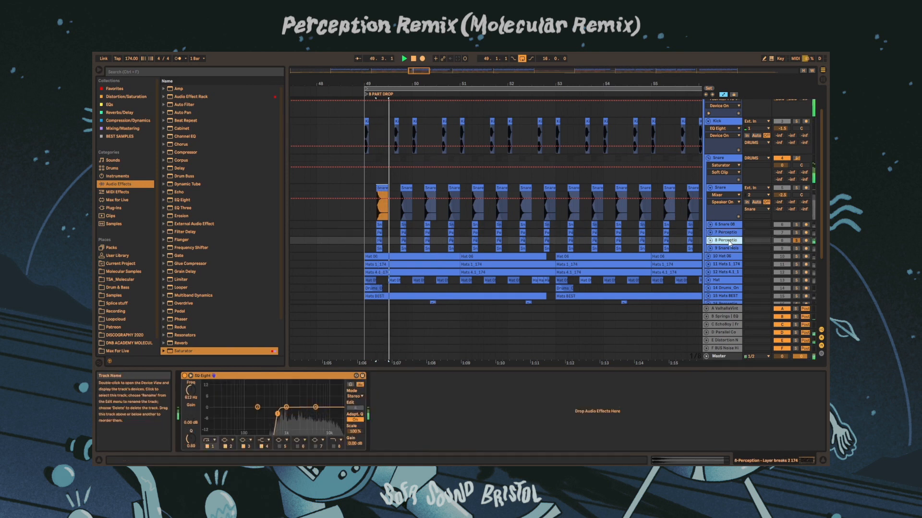
pyautogui.click(673, 249)
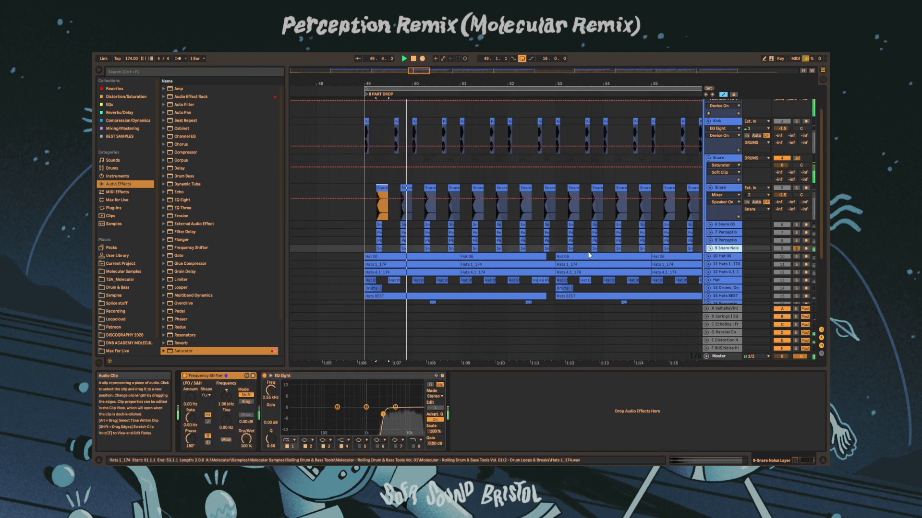
# Solo the whole Snare group and show its Saturator
pyautogui.click(795, 188)
pyautogui.click(796, 159)
pyautogui.click(796, 158)
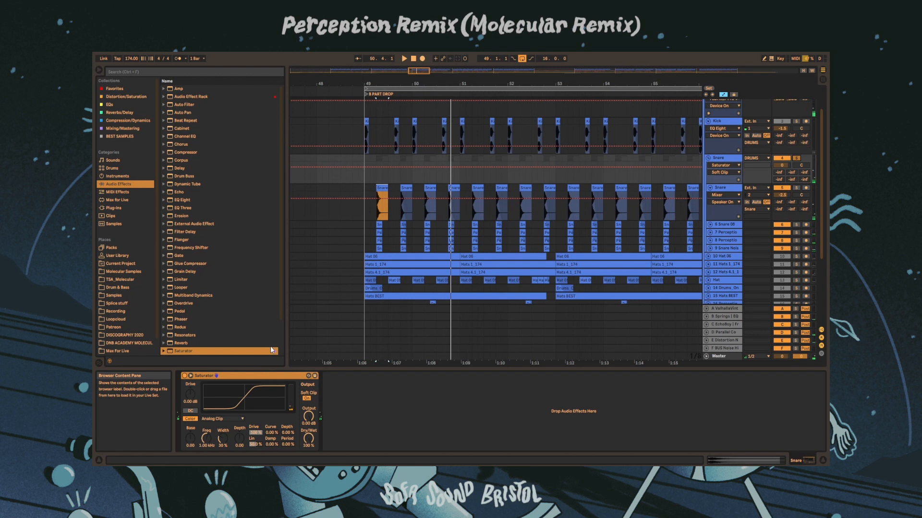
# Unfold the Snare 08, both Perception and Snare Noise Layer tracks around the first snare hit and hide the automation lanes
pyautogui.moveTo(416, 71); pyautogui.dragTo(413, 109)
pyautogui.click(710, 225)
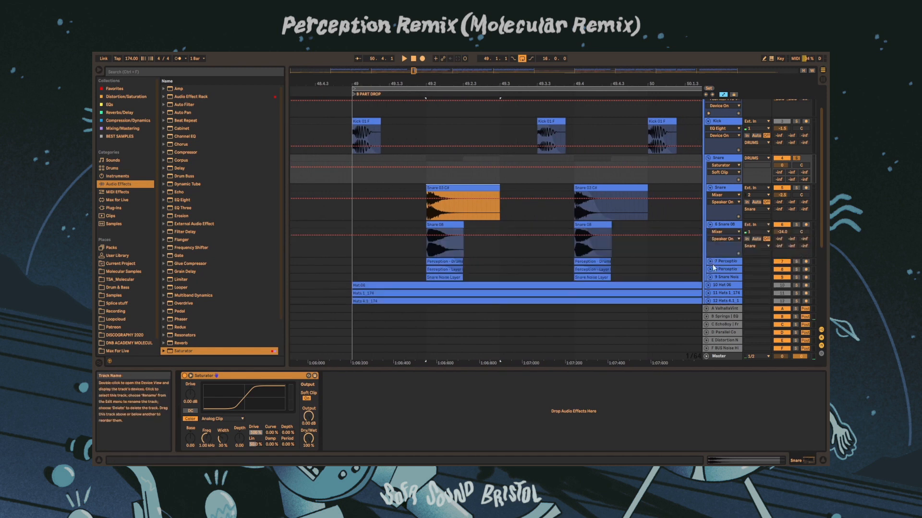
pyautogui.click(710, 263)
pyautogui.scroll(-2, 712, 270)
pyautogui.click(710, 248)
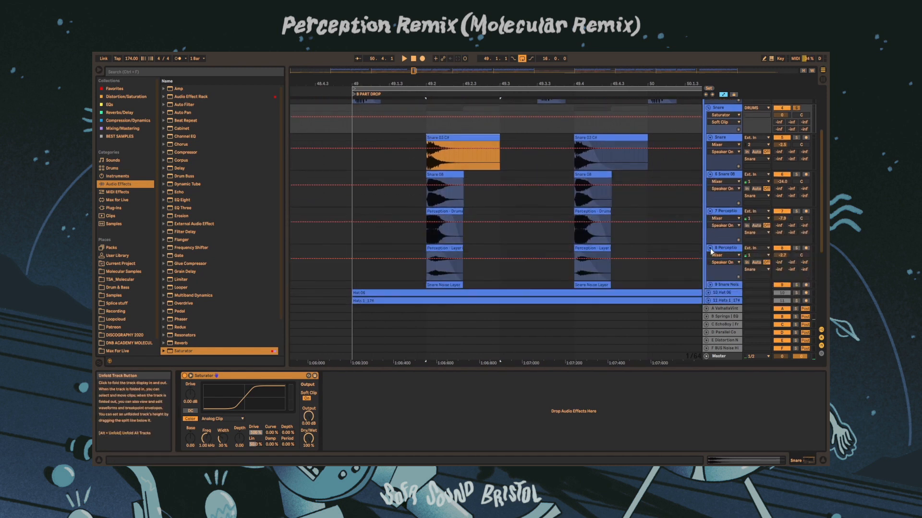
pyautogui.click(709, 285)
pyautogui.scroll(-2, 504, 225)
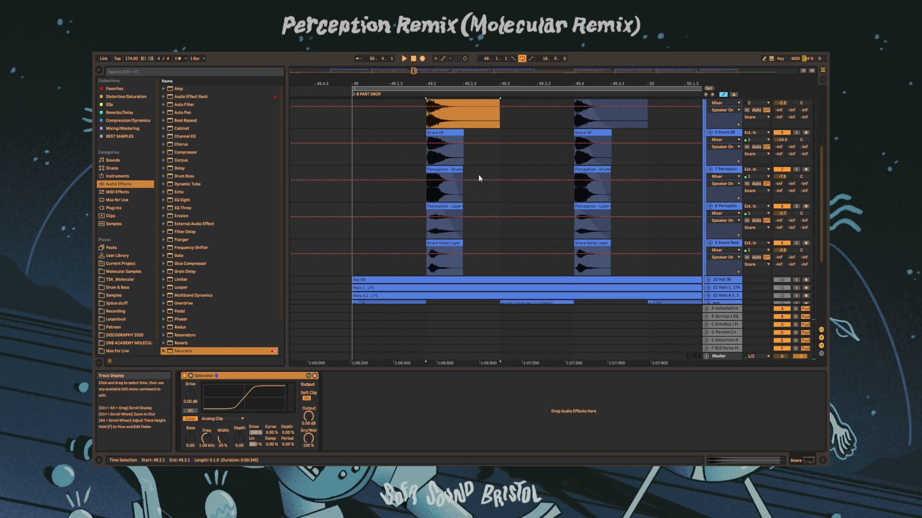
pyautogui.moveTo(413, 73); pyautogui.dragTo(412, 105)
pyautogui.press('a')
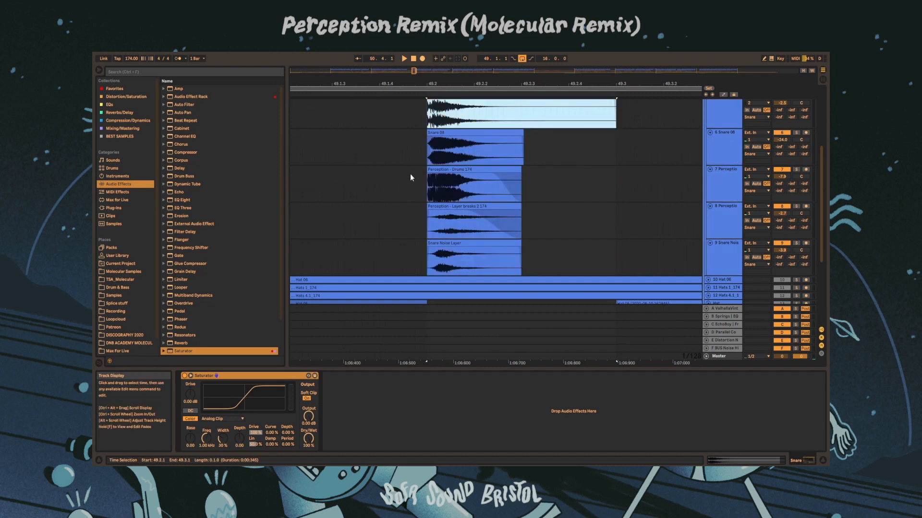
# Select the Snare 08 clip and highlight the tail section across all five snare layers to compare their lengths
pyautogui.scroll(1, 410, 174)
pyautogui.click(443, 157)
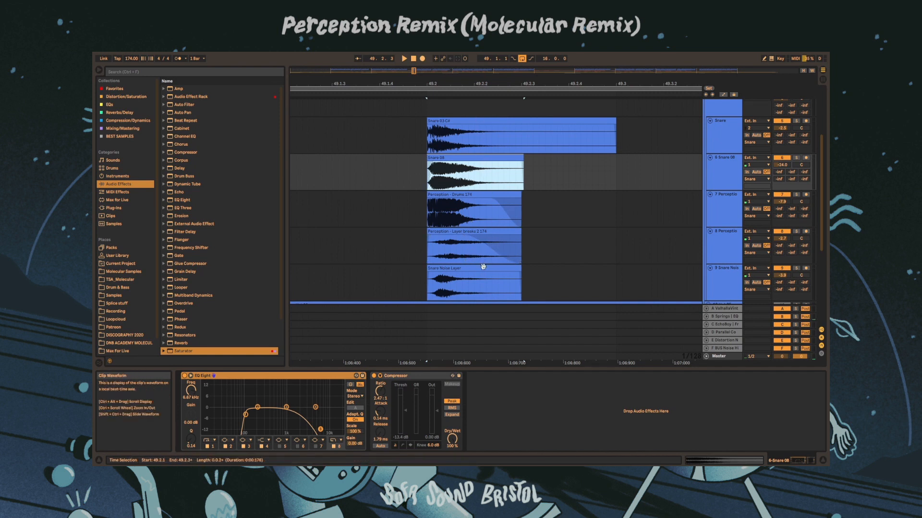
pyautogui.moveTo(493, 131); pyautogui.dragTo(499, 253)
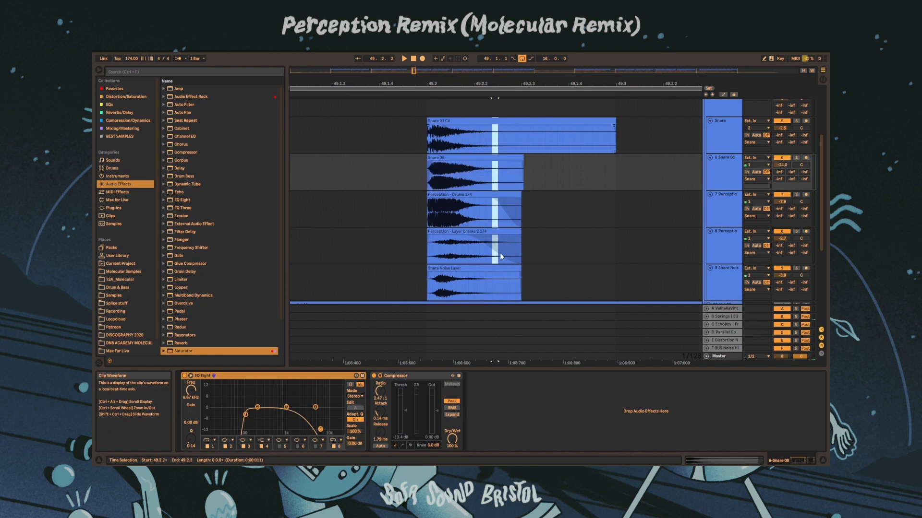
pyautogui.moveTo(496, 290); pyautogui.dragTo(511, 291)
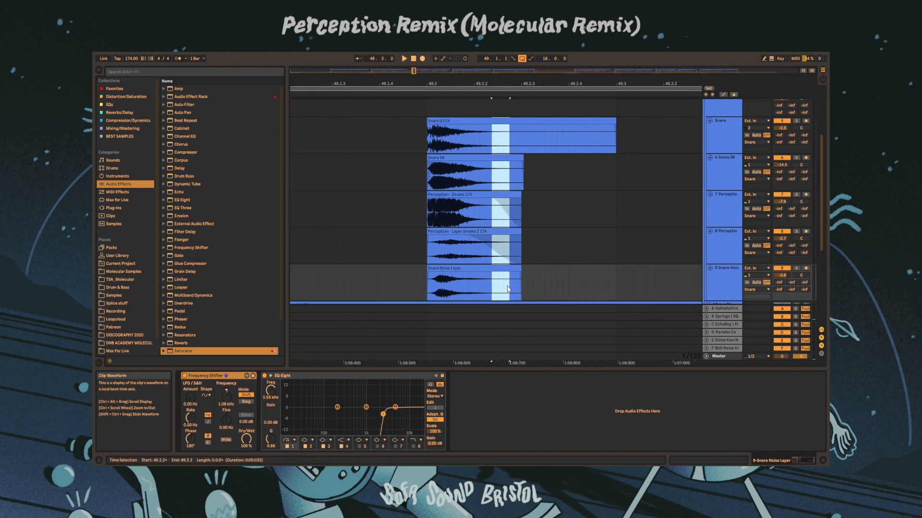
pyautogui.moveTo(511, 285); pyautogui.dragTo(484, 134)
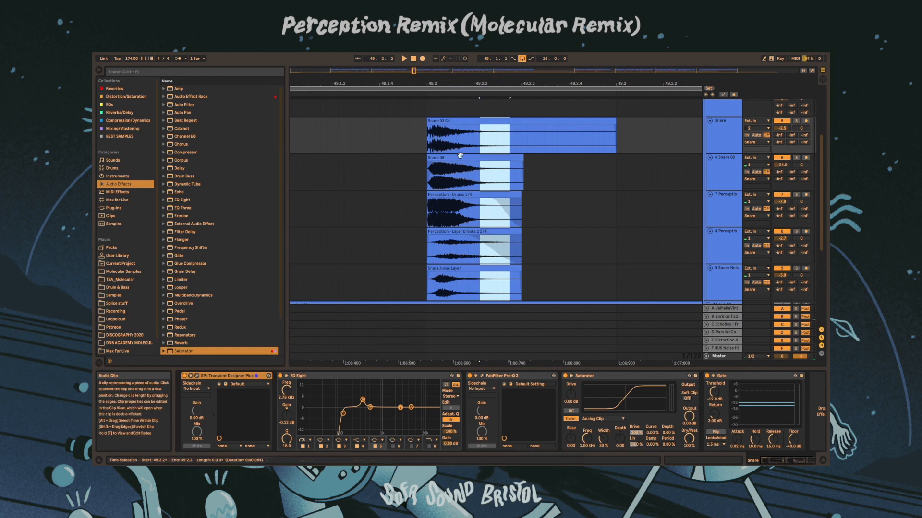
# Solo the main Snare track with its Snare 03 C# clip selected, and select the Snare 08 clip
pyautogui.click(452, 119)
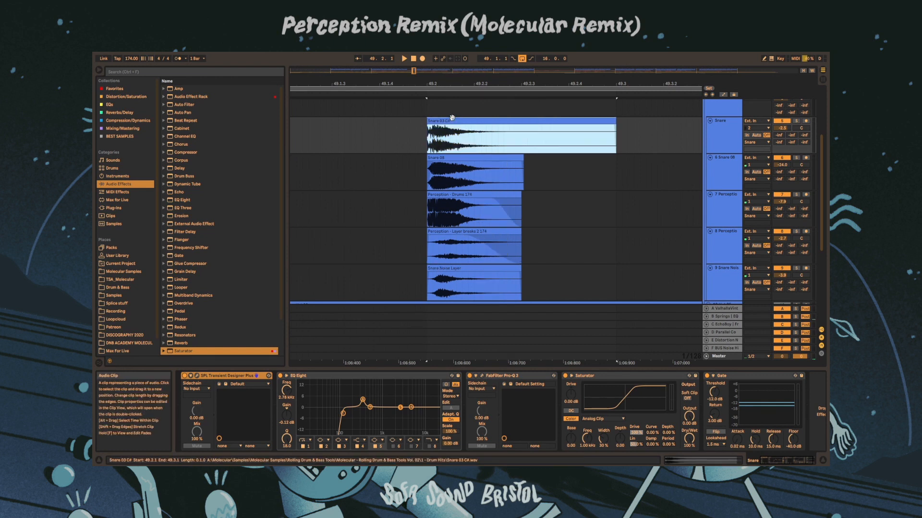
pyautogui.click(482, 120)
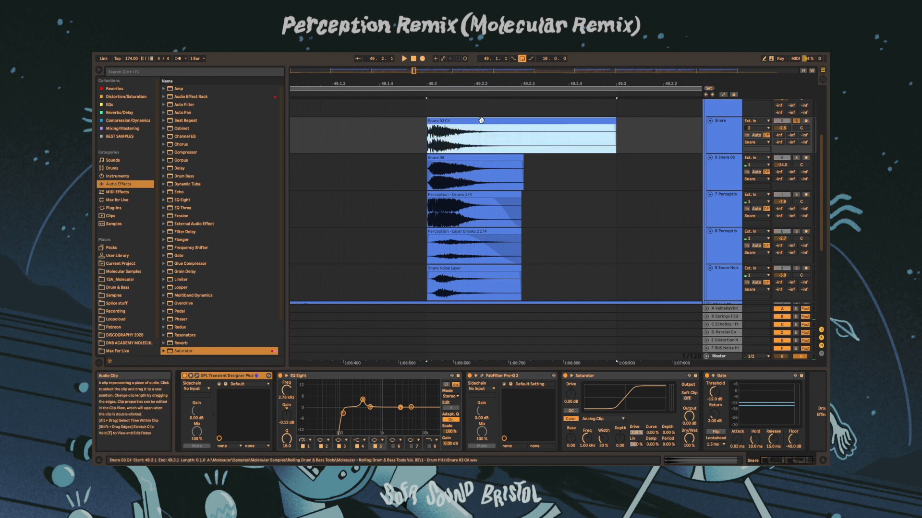
pyautogui.click(739, 164)
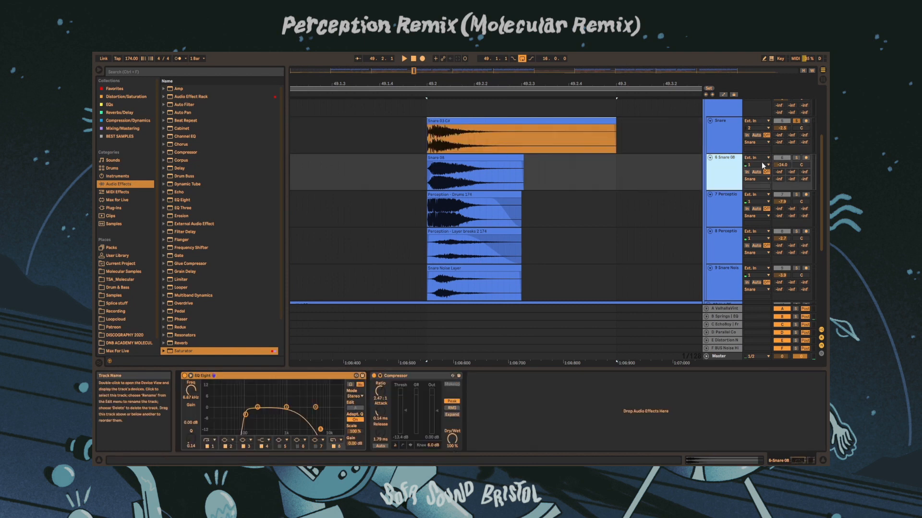
pyautogui.click(451, 158)
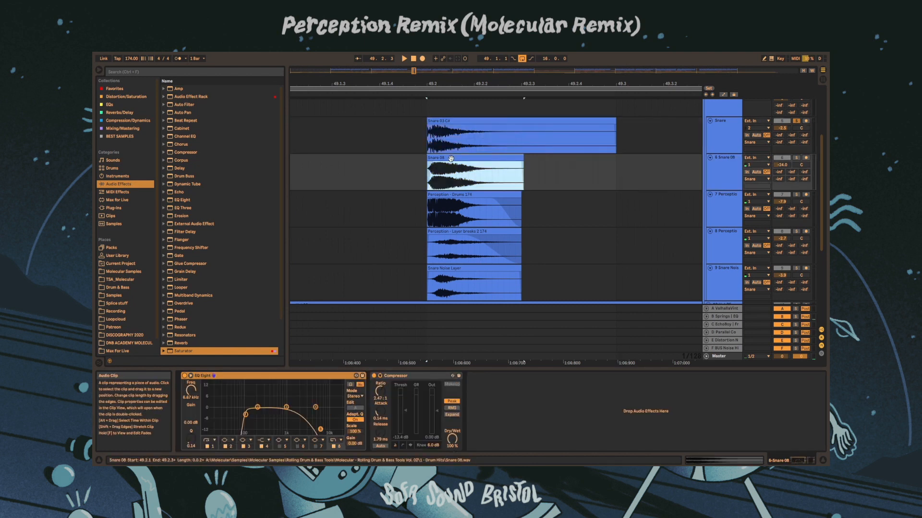
# Solo the first Perception snare track and select its Perception - Drums 174 clip
pyautogui.click(707, 209)
pyautogui.click(461, 193)
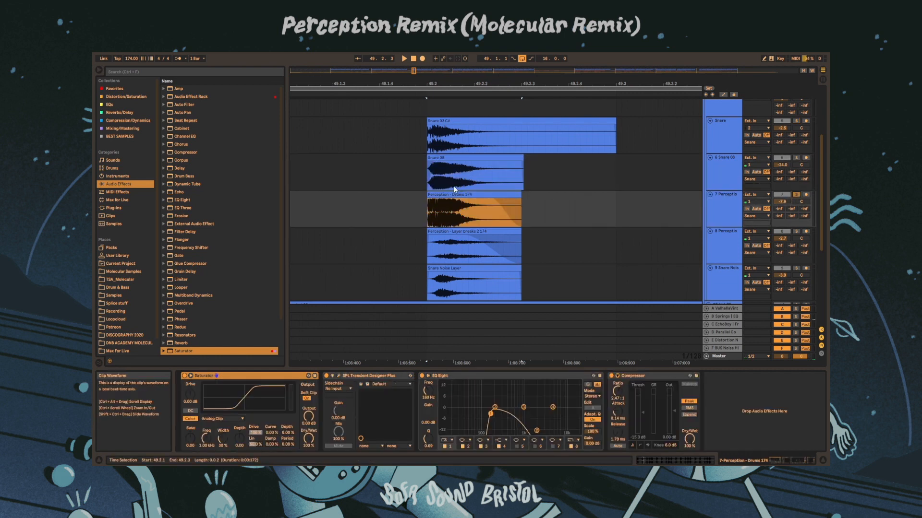
pyautogui.click(442, 188)
pyautogui.click(446, 193)
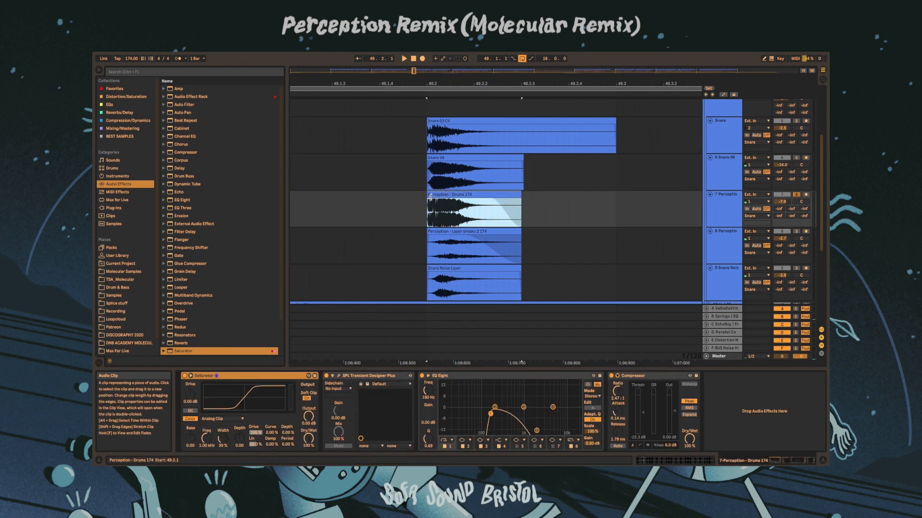
# Examine the start of the Perception - Drums 174 waveform up close and play the layer through its effect chain
pyautogui.moveTo(429, 200)
pyautogui.mouseDown()
pyautogui.moveTo(290, 202)
pyautogui.moveTo(428, 204)
pyautogui.mouseUp()
pyautogui.moveTo(427, 83); pyautogui.dragTo(349, 166)
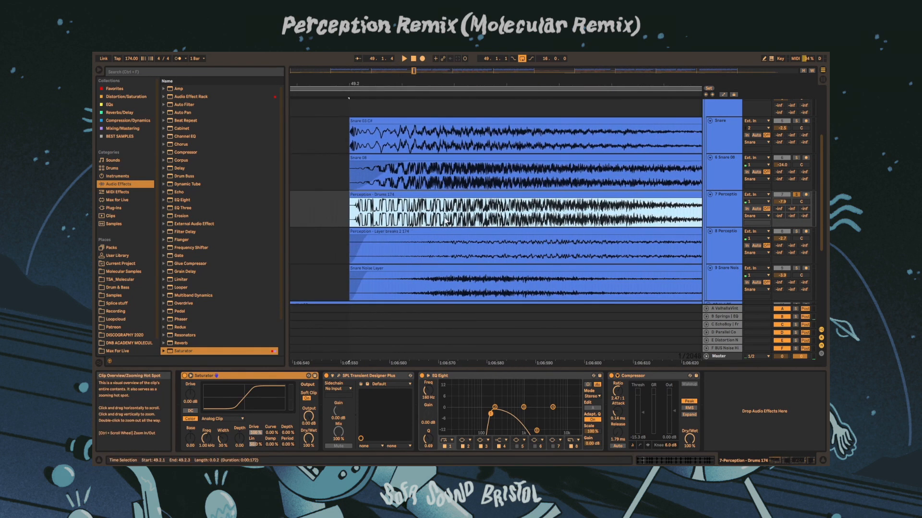
pyautogui.moveTo(427, 83); pyautogui.dragTo(507, 57)
pyautogui.moveTo(576, 379); pyautogui.dragTo(486, 359)
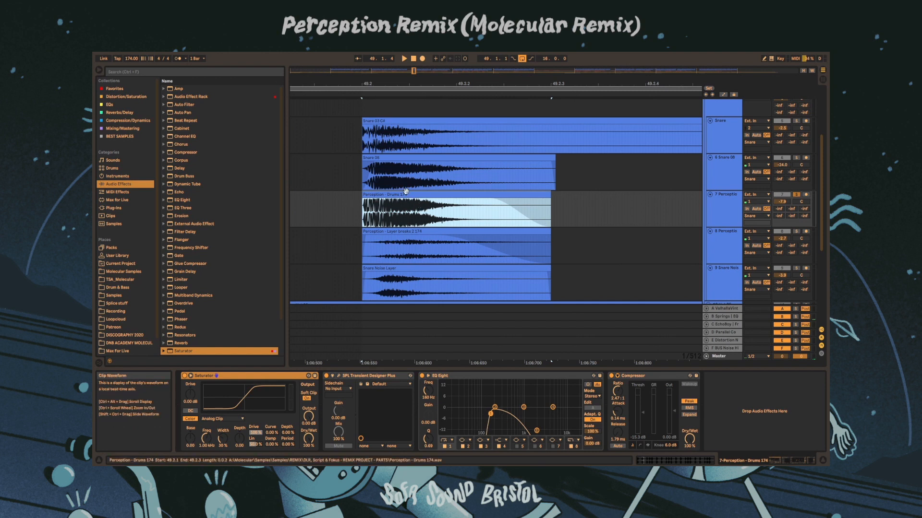
pyautogui.press('space')
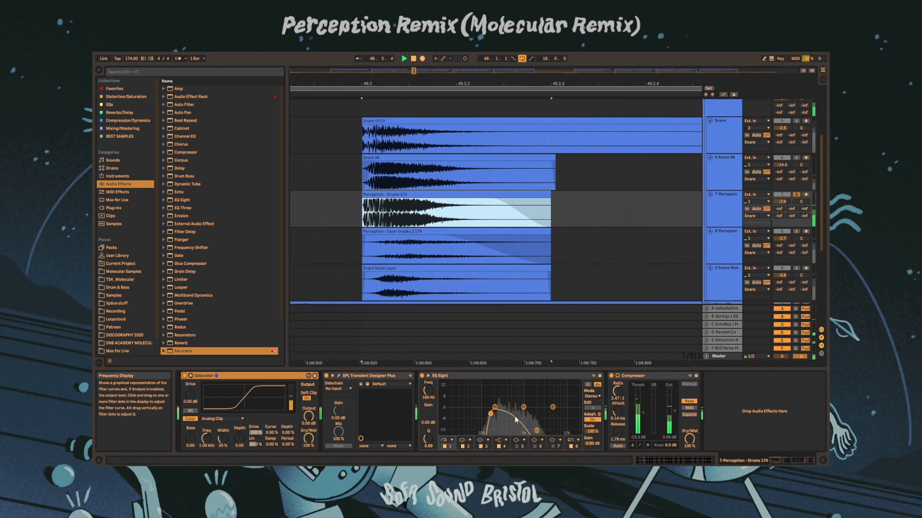
pyautogui.press('space')
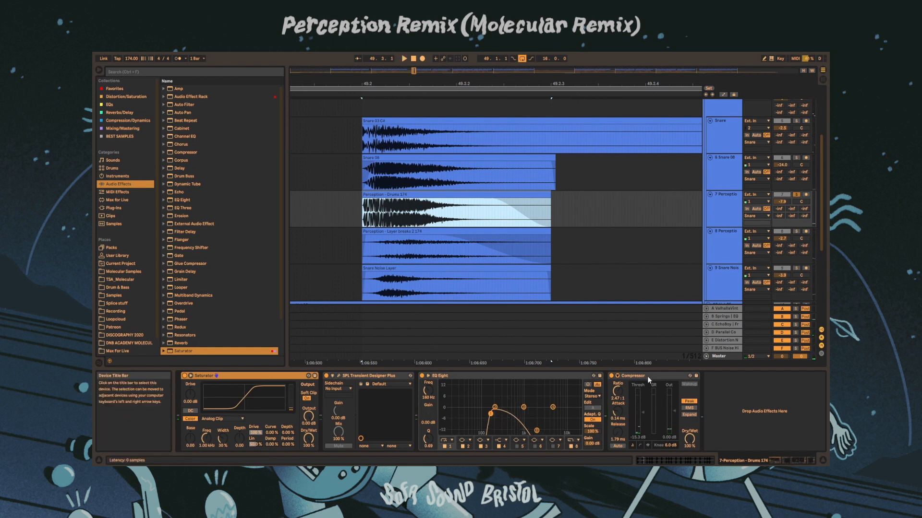
# Solo the Perception - Layer breaks 2 174 track and inspect the fade-out curves on its clip and the Perception - Drums 174 clip
pyautogui.scroll(-2, 518, 220)
pyautogui.click(716, 211)
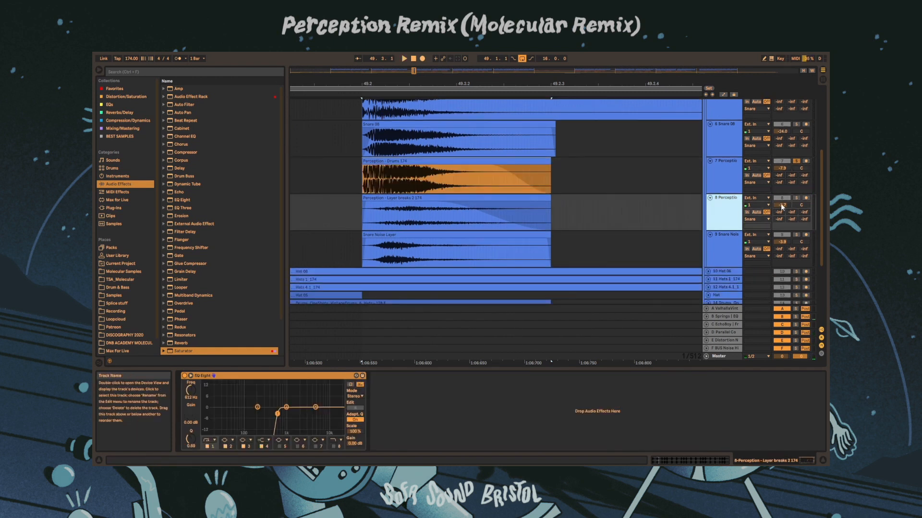
pyautogui.click(796, 198)
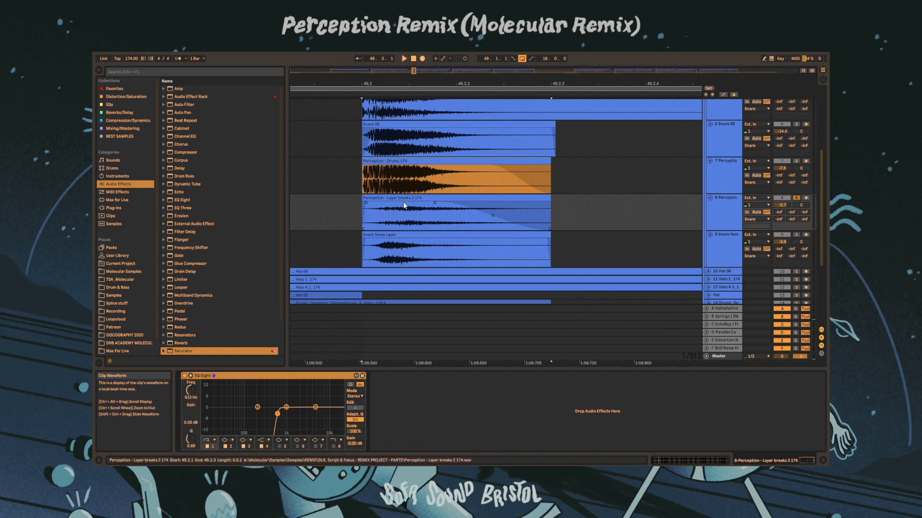
pyautogui.moveTo(503, 215); pyautogui.dragTo(491, 214)
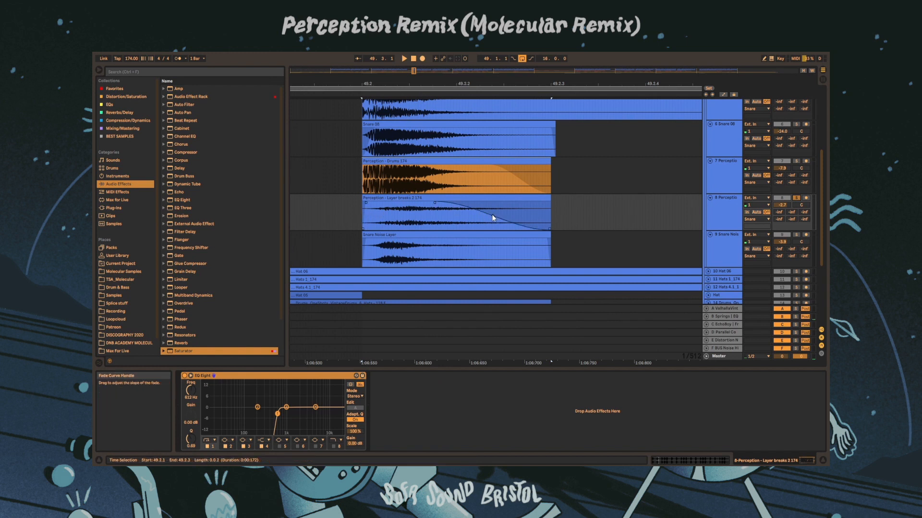
pyautogui.click(519, 180)
pyautogui.scroll(-2, 520, 182)
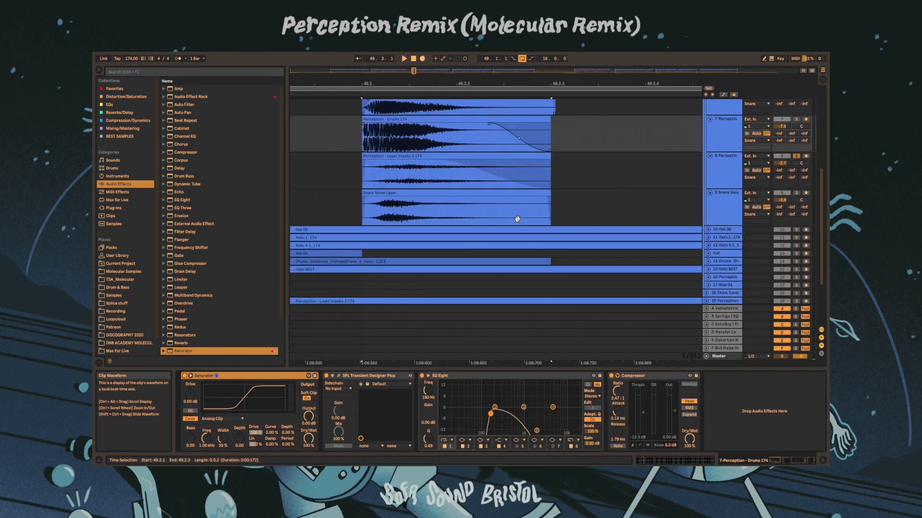
# Solo the Snare Noise Layer track, select its first clip and play it
pyautogui.scroll(-1, 517, 219)
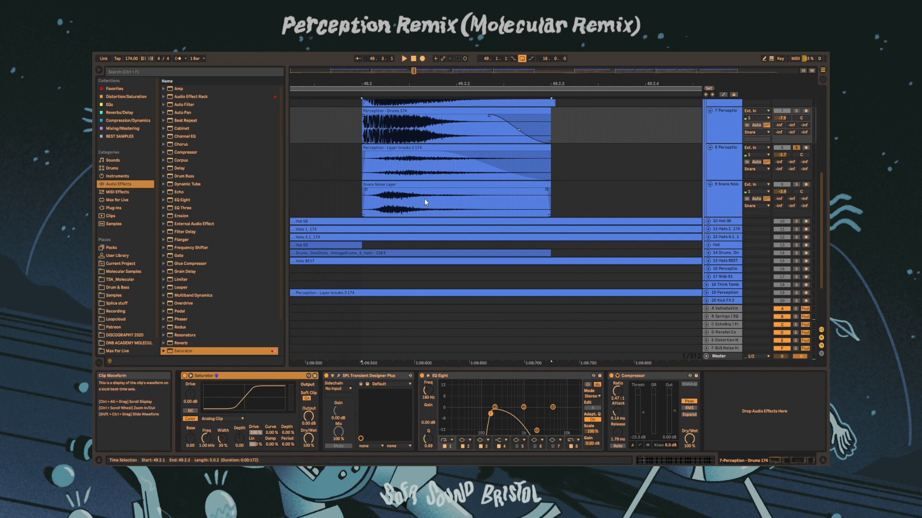
pyautogui.scroll(-1, 424, 201)
pyautogui.click(409, 173)
pyautogui.click(420, 170)
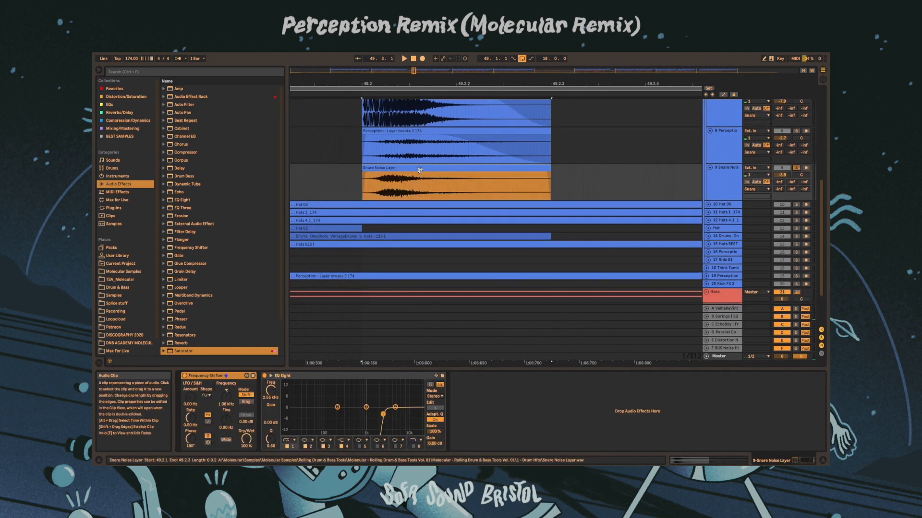
pyautogui.press('space')
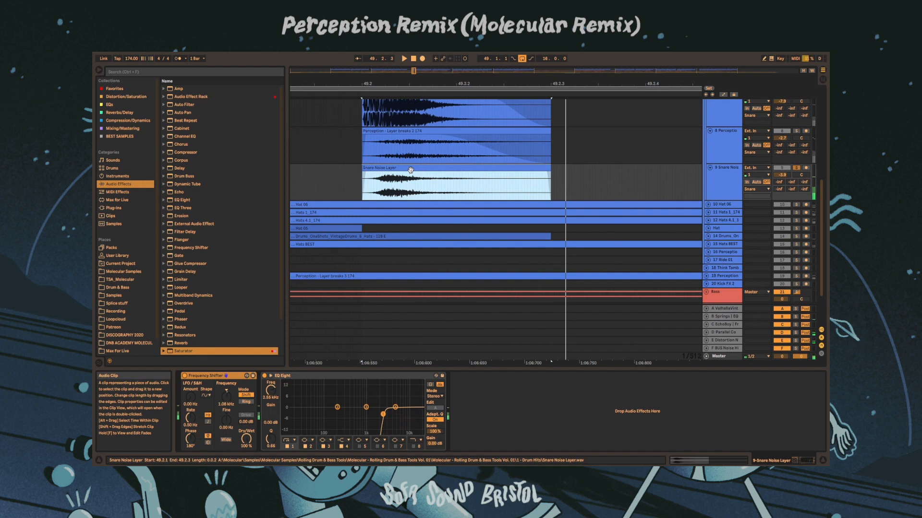
# Fold all five snare layer tracks and return to a wider view of the arrangement around the B PART DROP
pyautogui.scroll(5, 418, 173)
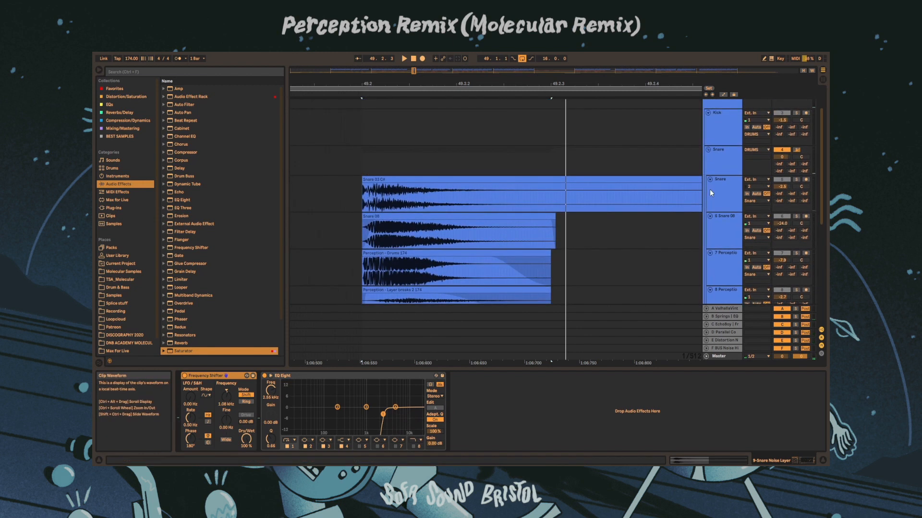
pyautogui.click(710, 187)
pyautogui.click(711, 195)
pyautogui.click(710, 203)
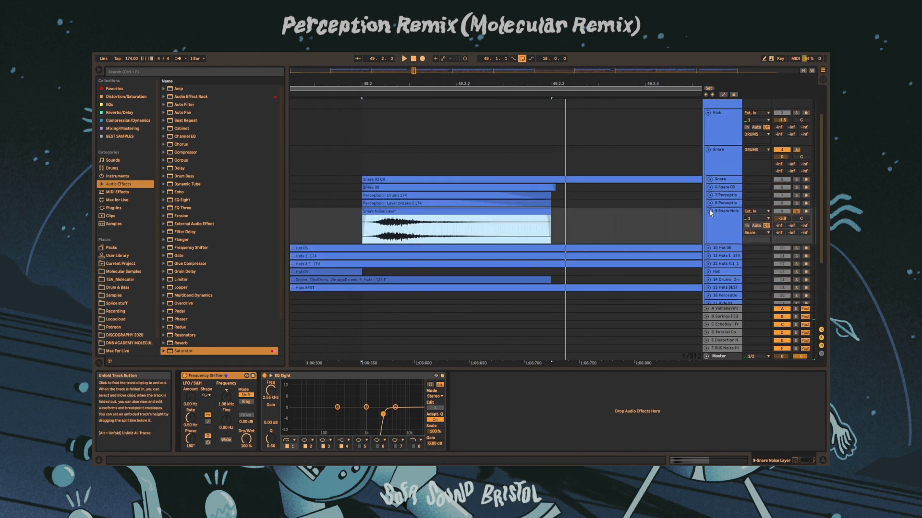
pyautogui.click(710, 210)
pyautogui.moveTo(553, 83); pyautogui.dragTo(417, 20)
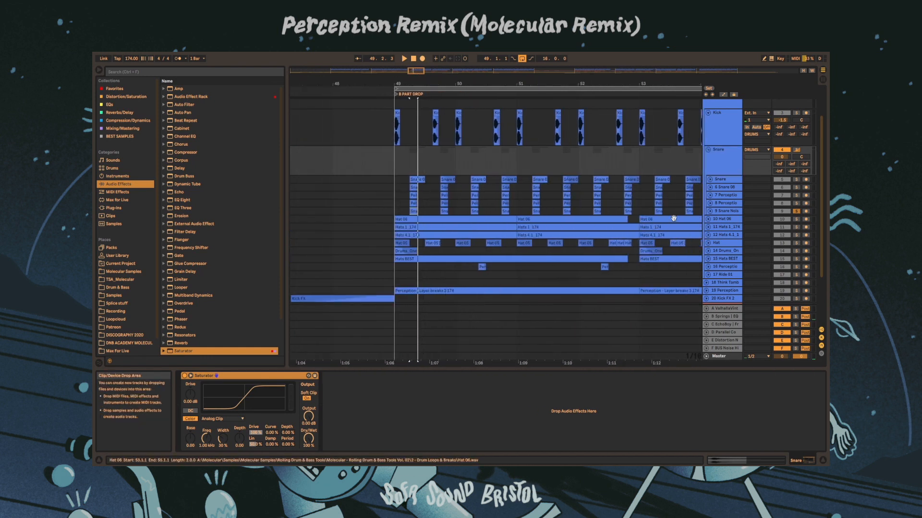
# Play the hats from the drop, soloing Hat 06, Hats 1_174 and the Hat track in turn
pyautogui.click(722, 219)
pyautogui.moveTo(410, 70); pyautogui.dragTo(410, 36)
pyautogui.press('space')
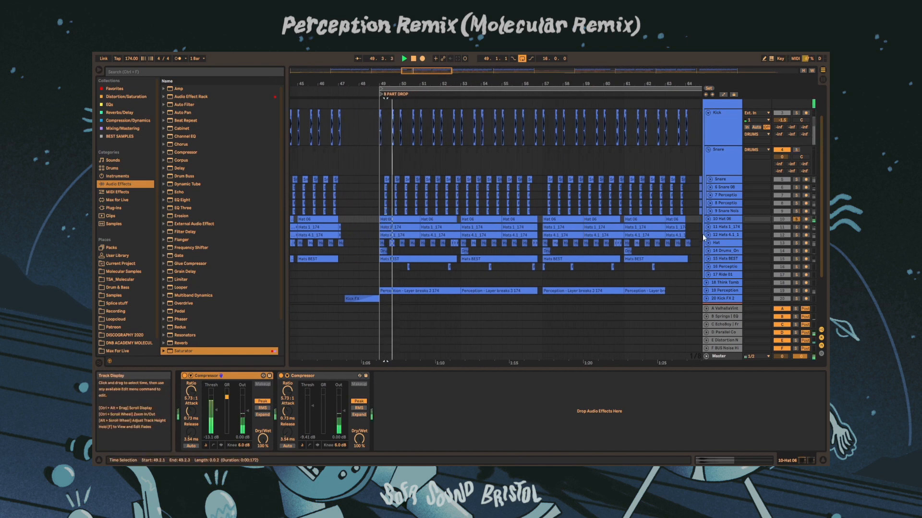
pyautogui.click(796, 227)
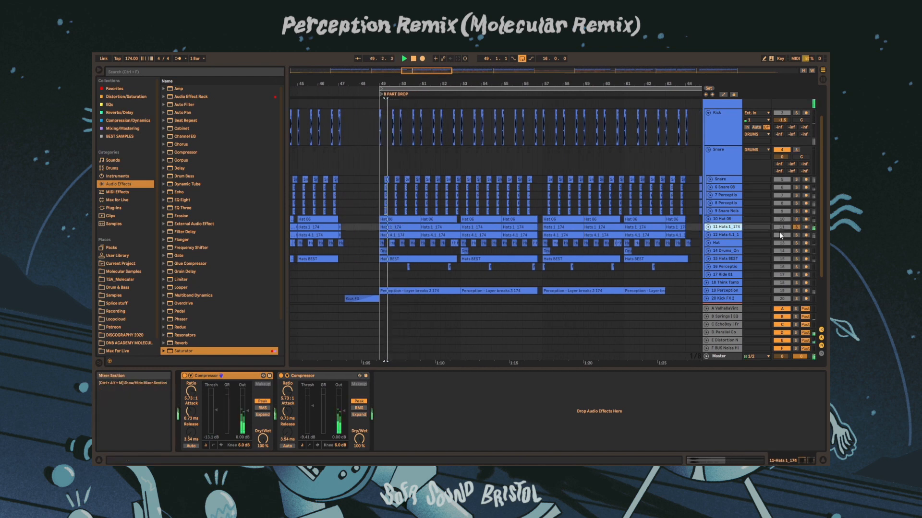
pyautogui.click(795, 243)
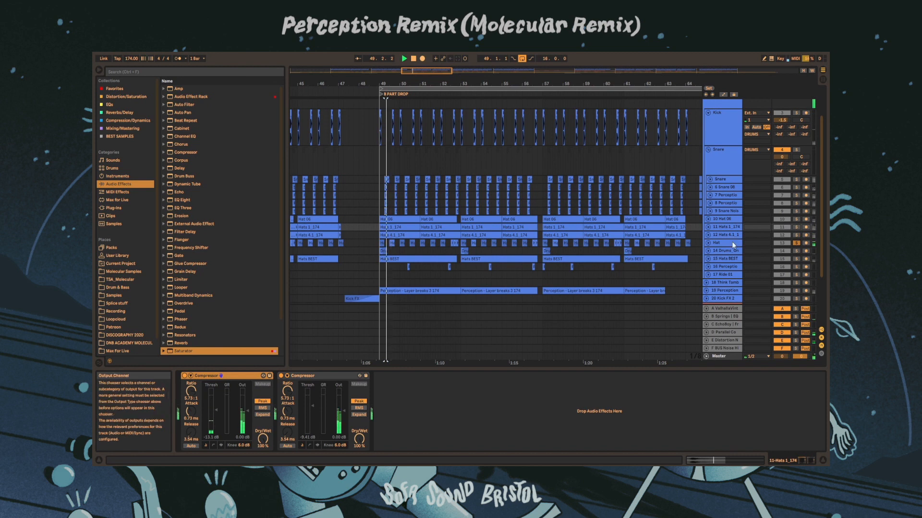
# Show the Hat track's effect chain, and solo and play the Drums_OneShots track from its first clip at the drop
pyautogui.click(715, 243)
pyautogui.scroll(-3, 730, 241)
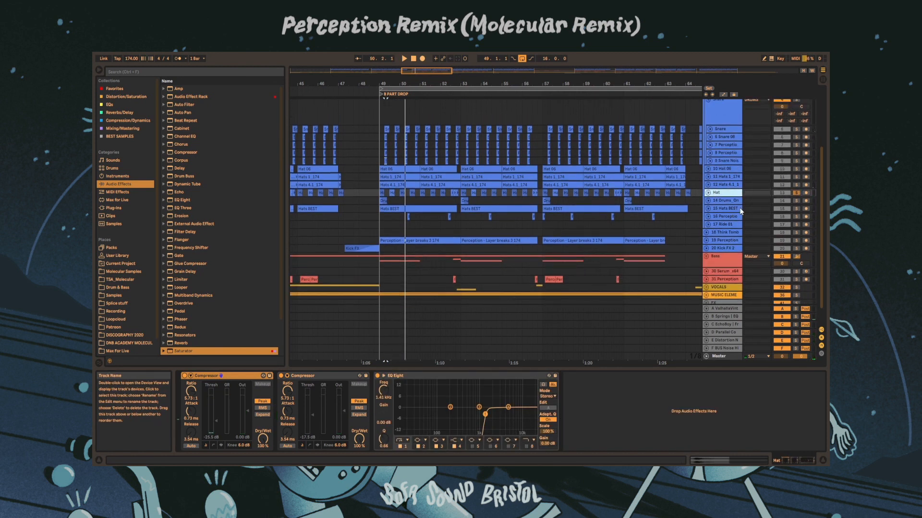
pyautogui.click(796, 201)
pyautogui.press('space')
pyautogui.press('space')
pyautogui.click(384, 199)
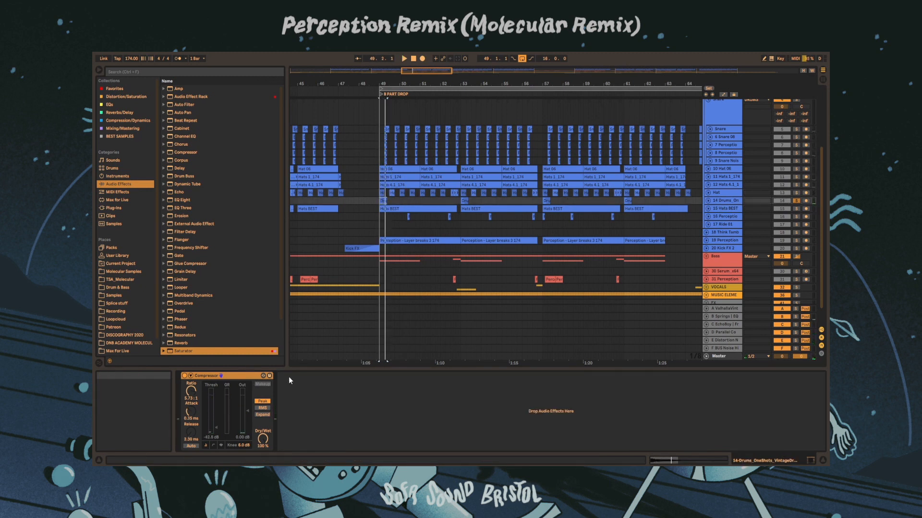
# Solo the Hats BEST track, select its first clip in the B PART DROP and play it
pyautogui.click(724, 207)
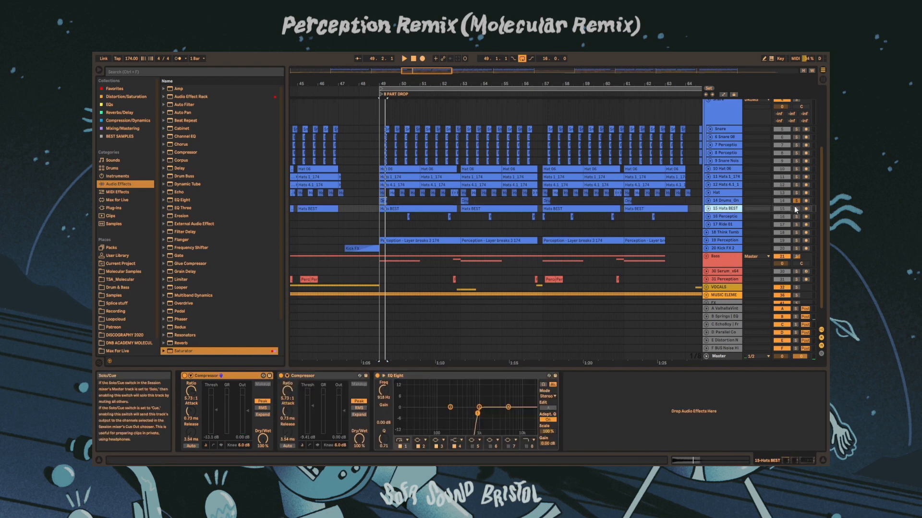
pyautogui.click(795, 208)
pyautogui.click(416, 207)
pyautogui.press('space')
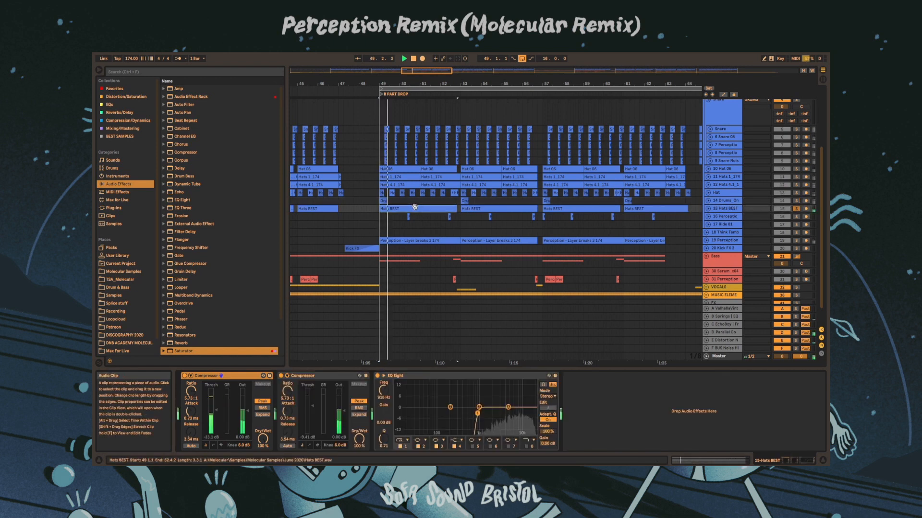
# Solo the Perception - Shuffle 174 track, play it from just before its first drop clip and briefly unfold its waveform
pyautogui.click(744, 217)
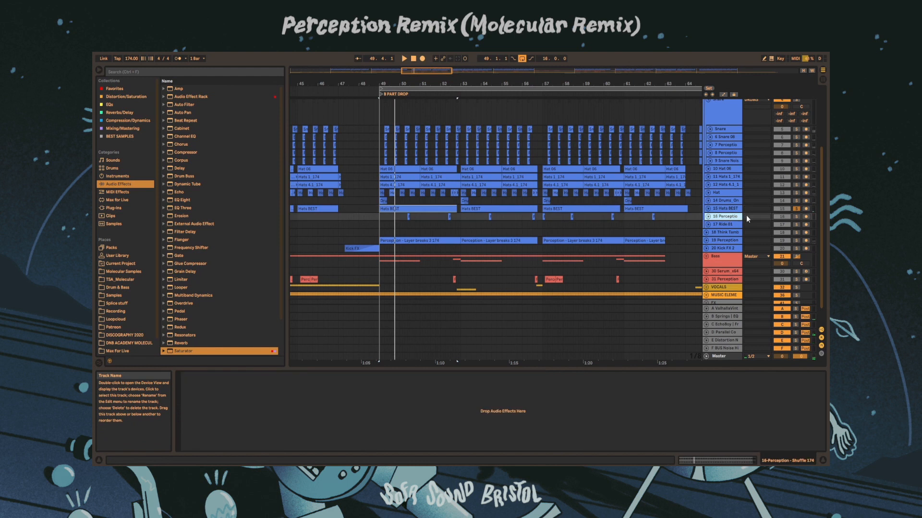
pyautogui.click(795, 217)
pyautogui.click(403, 218)
pyautogui.press('space')
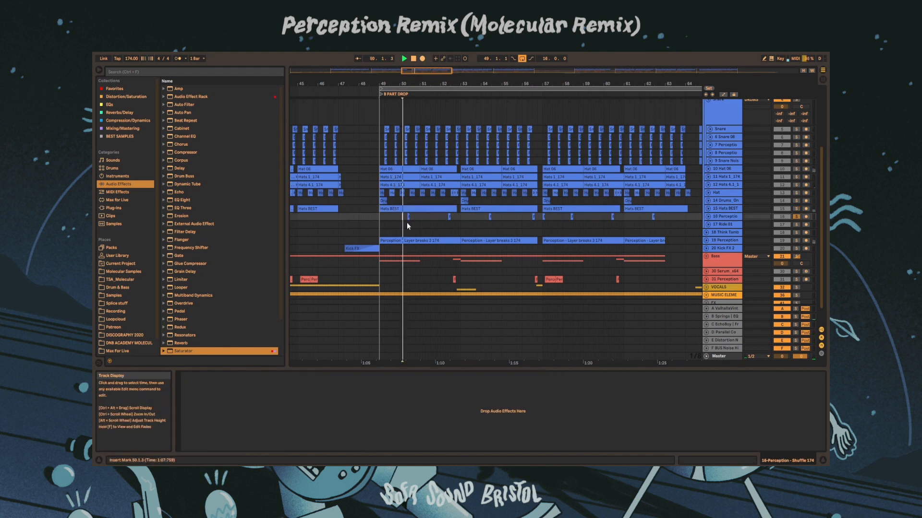
pyautogui.click(709, 216)
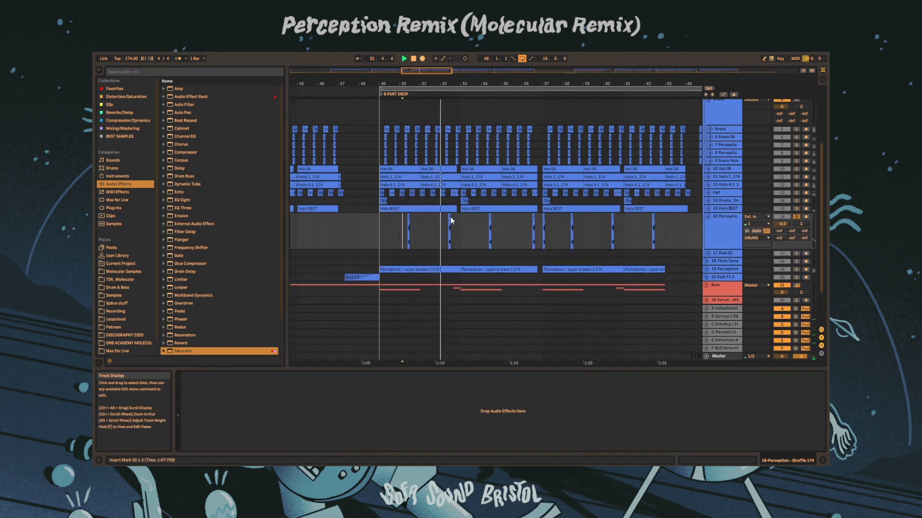
pyautogui.click(709, 217)
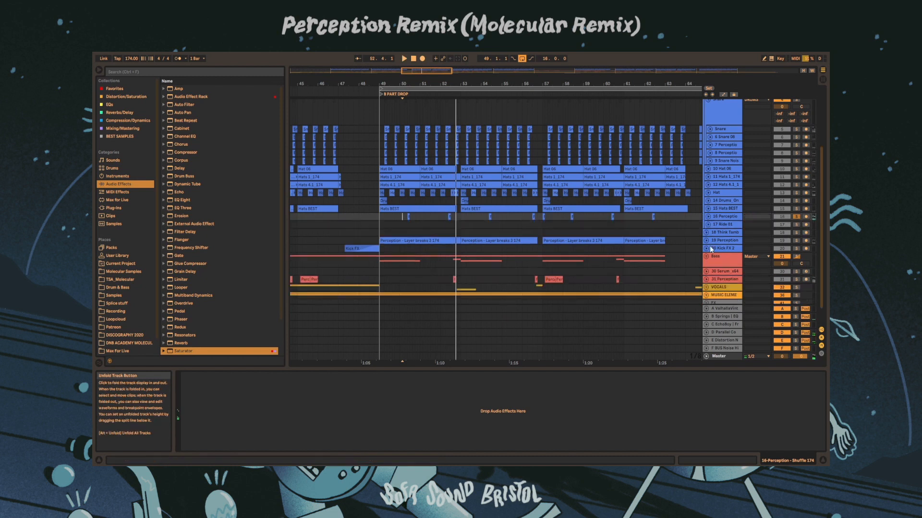
# Solo the Ride 01 track and play its first clip from the DROP SWITCH
pyautogui.scroll(1, 708, 239)
pyautogui.click(714, 239)
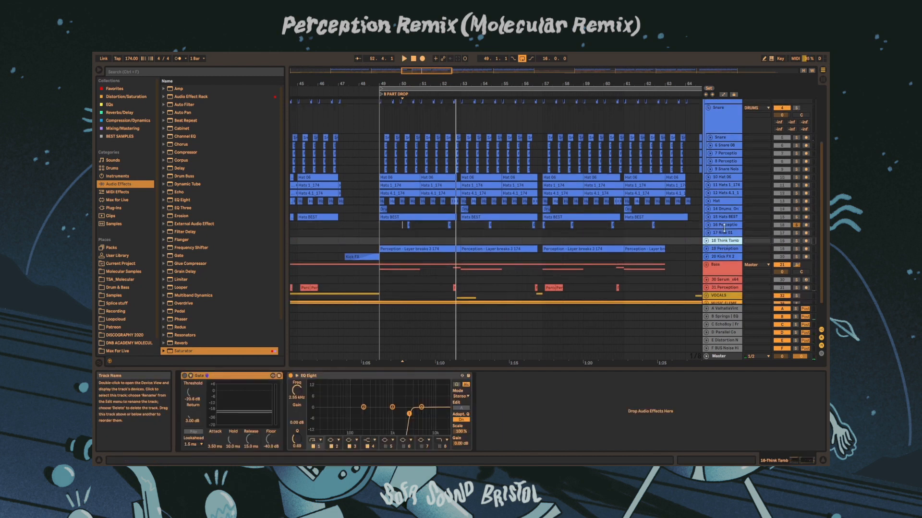
pyautogui.click(723, 225)
pyautogui.click(723, 233)
pyautogui.moveTo(475, 70)
pyautogui.mouseDown()
pyautogui.moveTo(473, 52)
pyautogui.moveTo(538, 53)
pyautogui.moveTo(475, 72)
pyautogui.mouseUp()
pyautogui.click(434, 233)
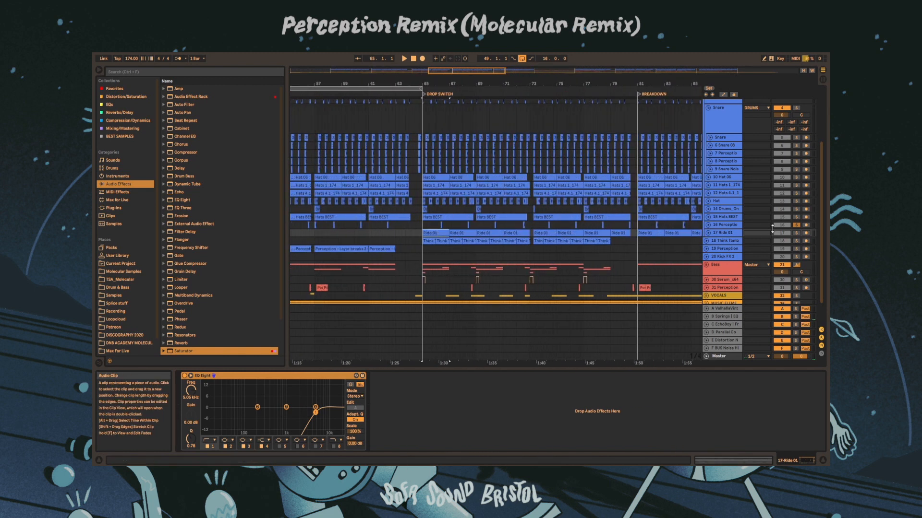
pyautogui.press('space')
pyautogui.click(712, 234)
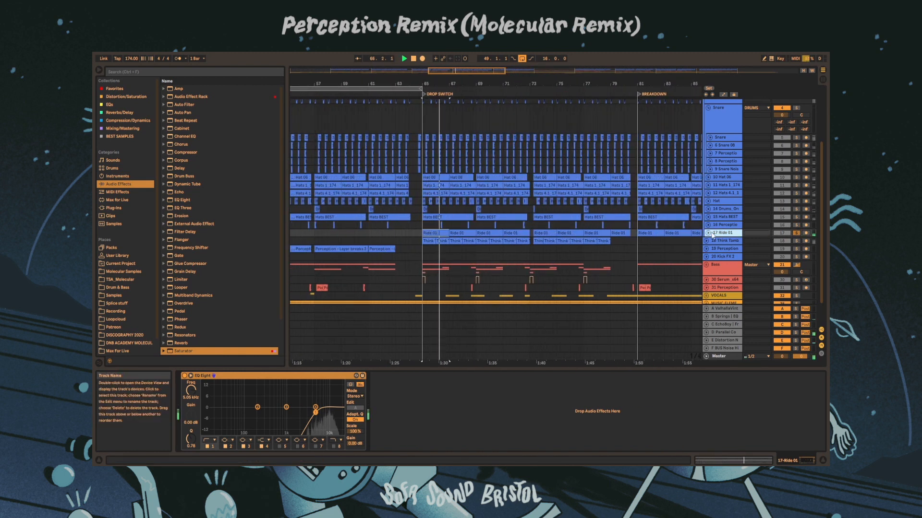
# Solo the DRUMS group and play the looped B PART DROP section from its start
pyautogui.scroll(5, 714, 138)
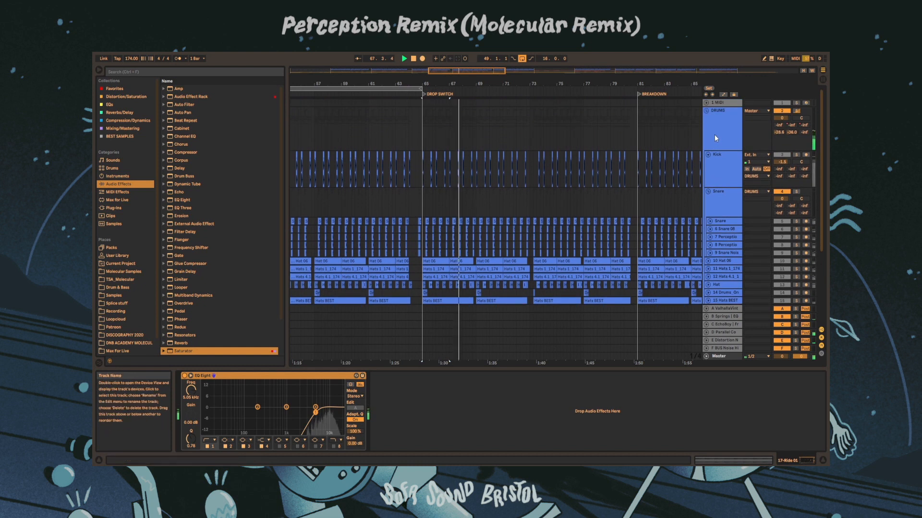
pyautogui.press('space')
pyautogui.click(714, 139)
pyautogui.click(797, 111)
pyautogui.moveTo(504, 71); pyautogui.dragTo(468, 71)
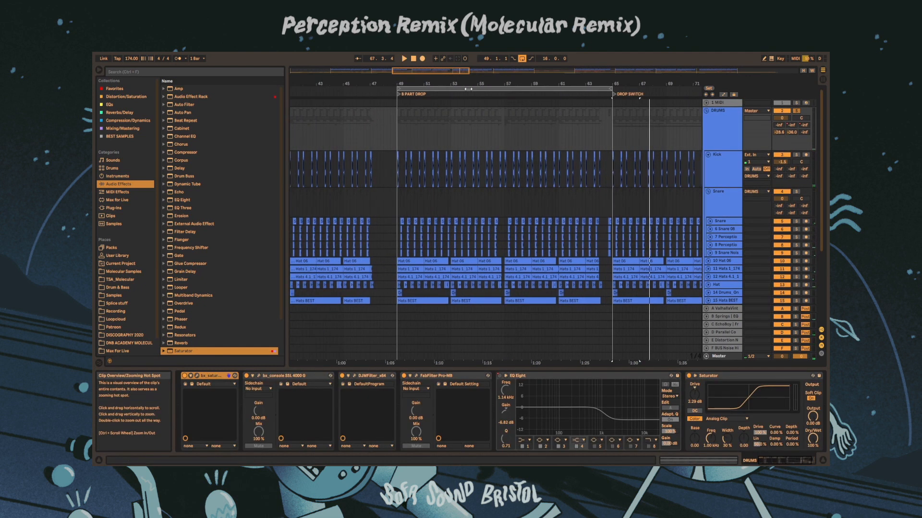
pyautogui.click(468, 89)
pyautogui.press('space')
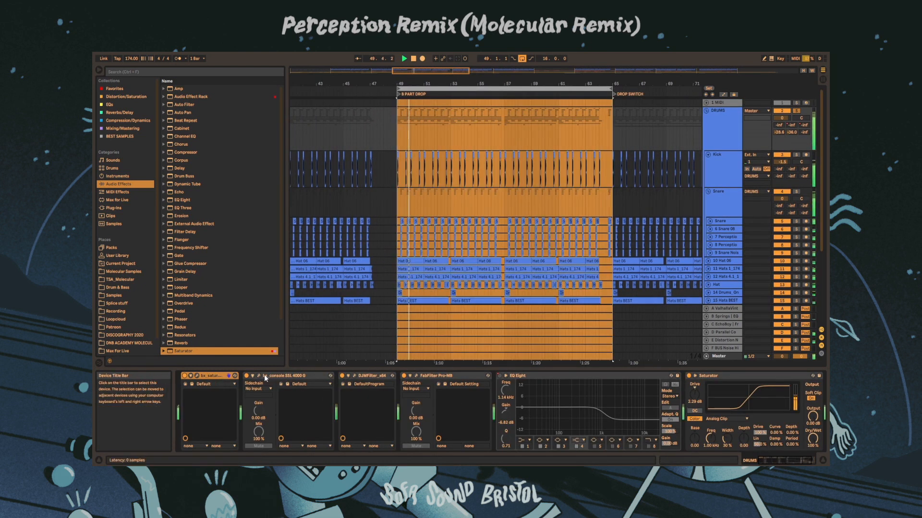
# Bypass the whole device chain on the DRUMS group and replay the drop without processing
pyautogui.click(723, 376)
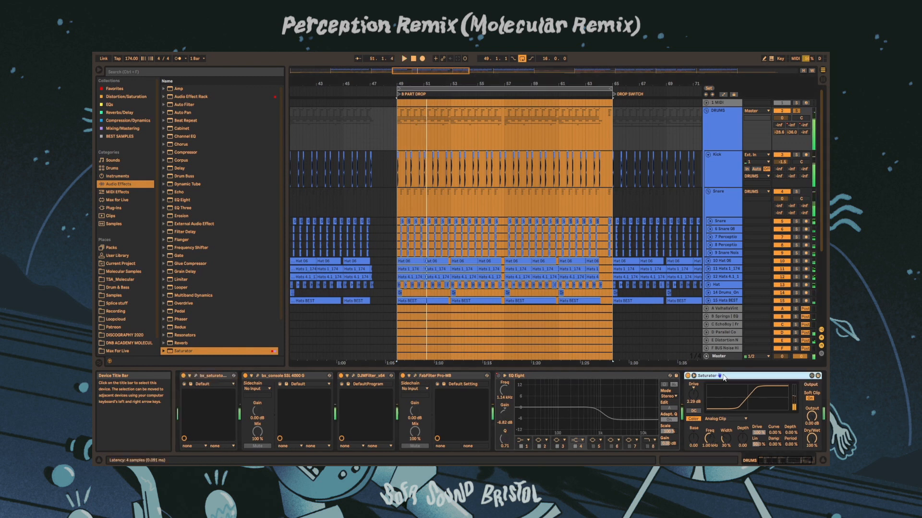
pyautogui.keyDown('shift'); pyautogui.click(208, 376); pyautogui.keyUp('shift')
pyautogui.press('space')
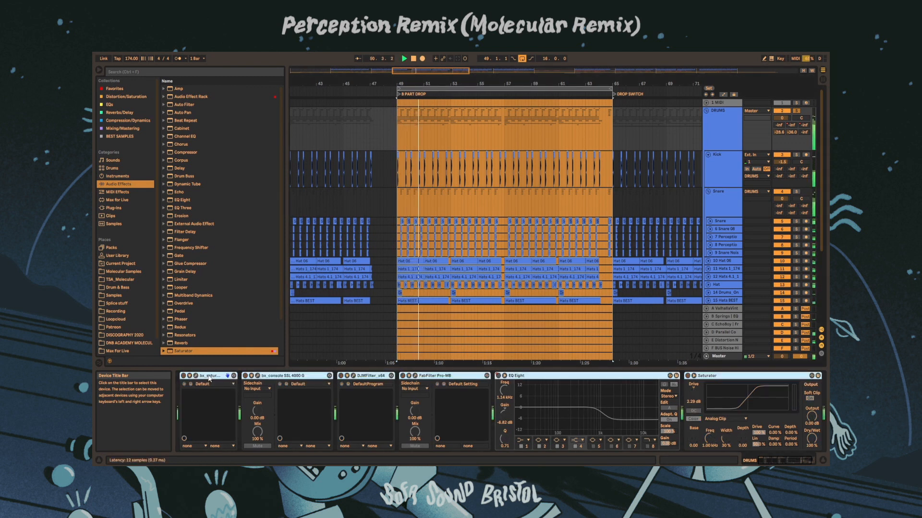
pyautogui.click(209, 376)
pyautogui.press('space')
pyautogui.press('space')
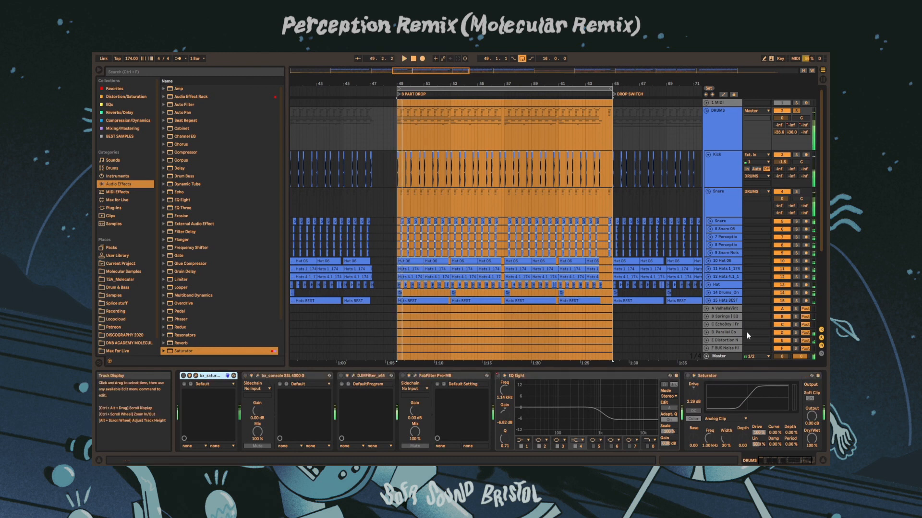
# Replay the drop and reactivate bx_saturator, bx_console SSL 4000 G, DJMFilter, FabFilter Pro-MB and Saturator on the DRUMS group to compare
pyautogui.press('space')
pyautogui.press('space')
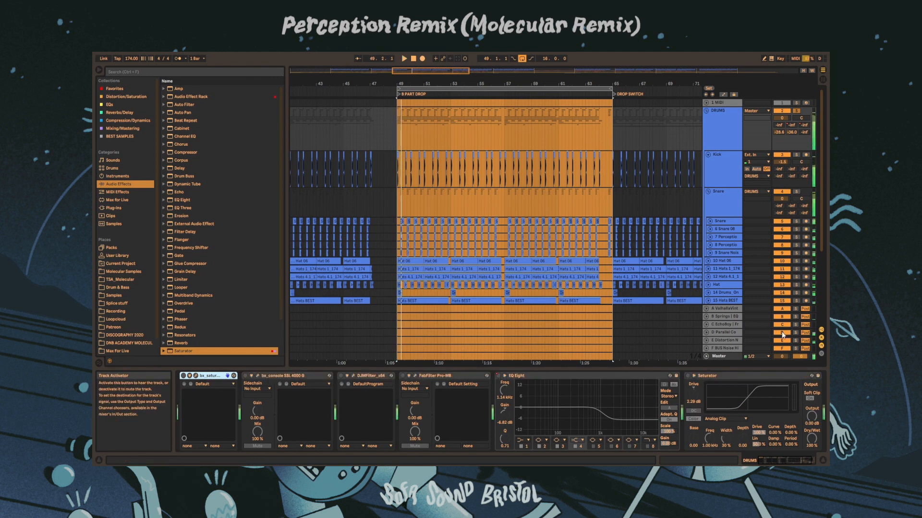
pyautogui.press('space')
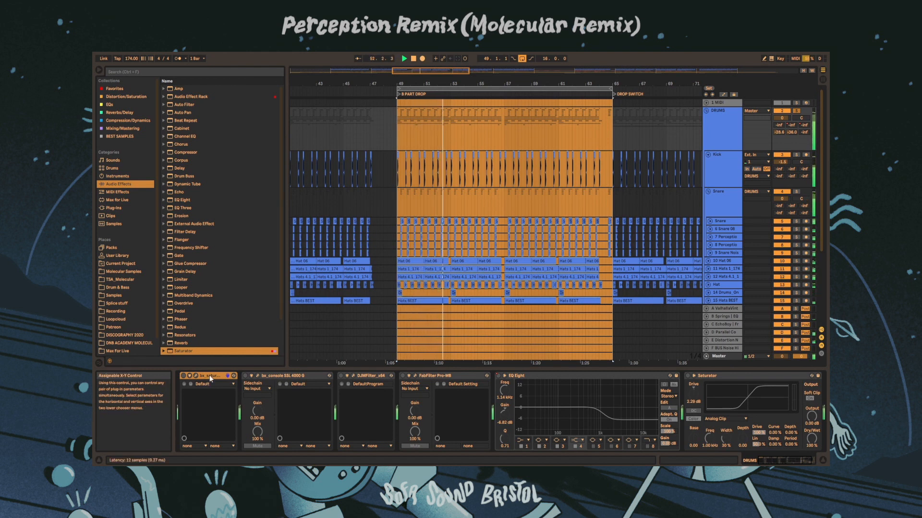
pyautogui.keyDown('shift'); pyautogui.click(457, 378); pyautogui.keyUp('shift')
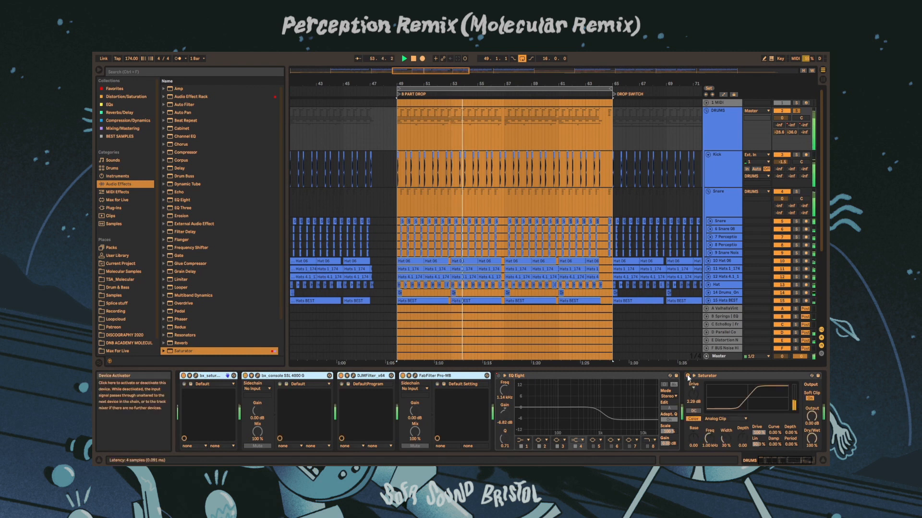
pyautogui.press('space')
# Fold the Snare group and the Kick track, and zoom in on the start of the B PART DROP
pyautogui.scroll(-5, 564, 201)
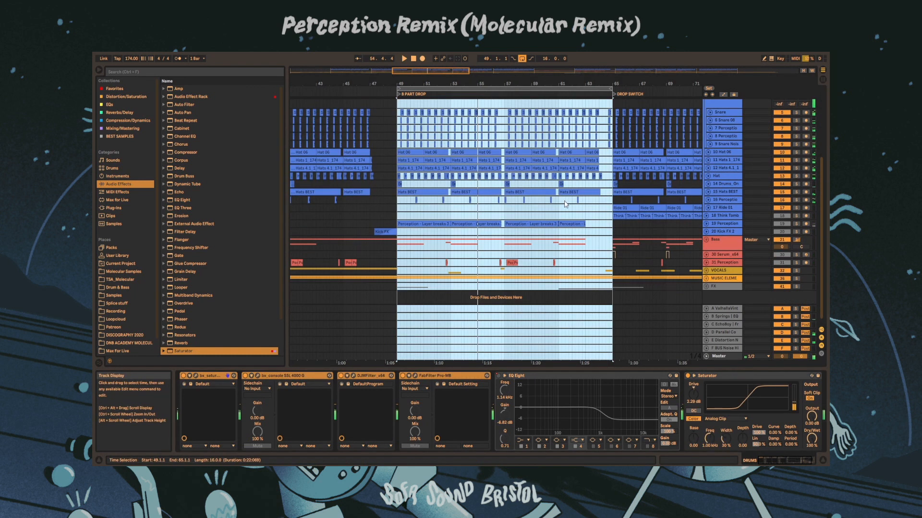
pyautogui.scroll(5, 566, 204)
pyautogui.scroll(-1, 567, 204)
pyautogui.scroll(2, 567, 205)
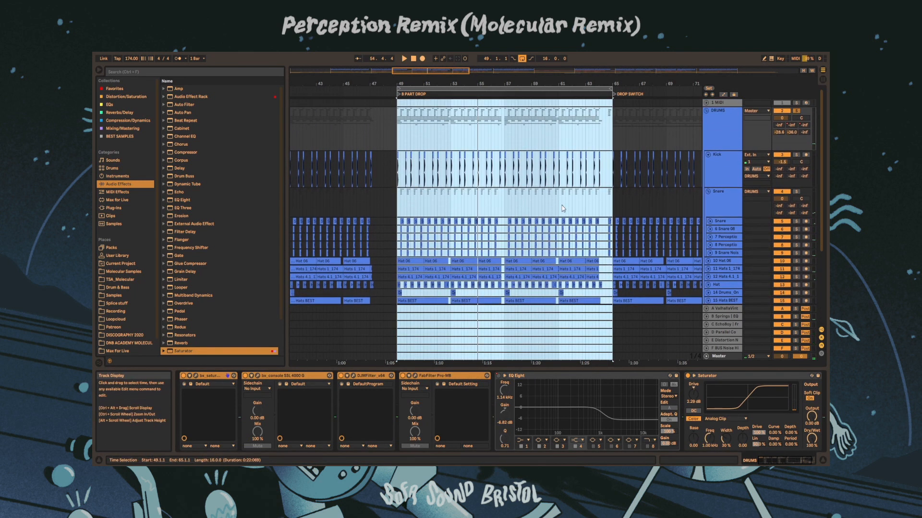
pyautogui.click(708, 183)
pyautogui.click(707, 146)
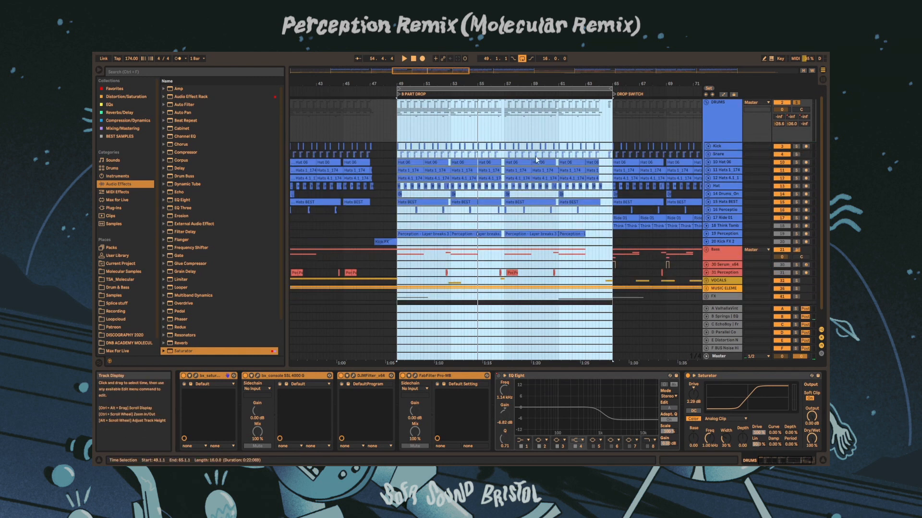
pyautogui.moveTo(537, 84); pyautogui.dragTo(669, 134)
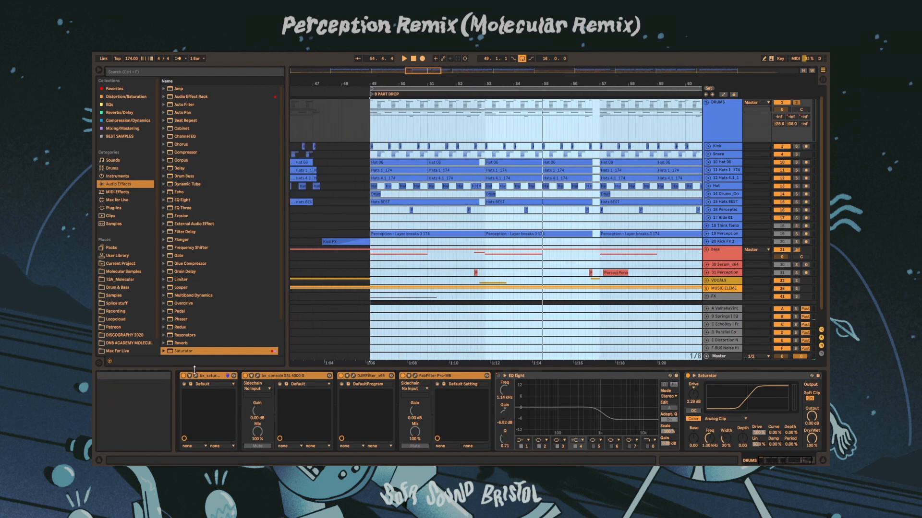
# Open the DRUMS group's bx_saturator V2 plug-in, examine its mid and side band settings and close it
pyautogui.click(227, 376)
pyautogui.moveTo(271, 162); pyautogui.dragTo(296, 94)
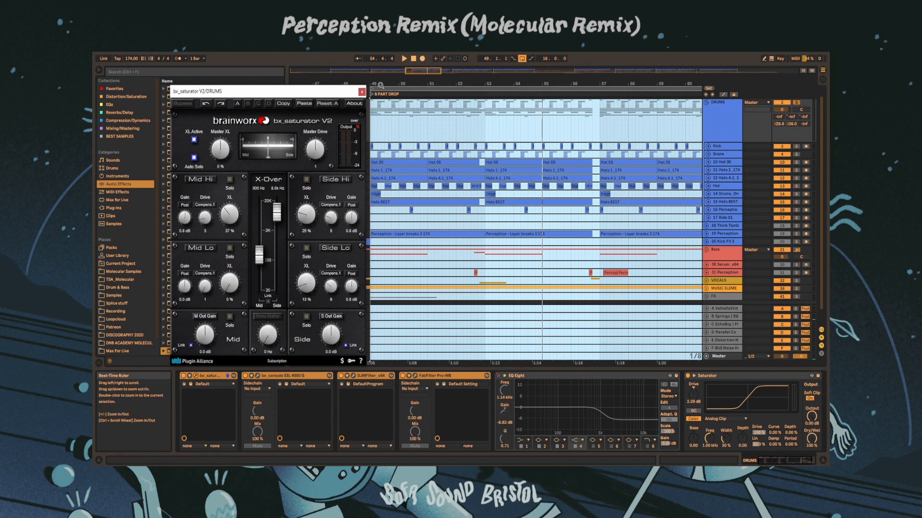
pyautogui.click(362, 91)
# Open the DRUMS group's bx_console SSL 4000 G plug-in, examine its EQ and dynamics settings and close it
pyautogui.click(258, 376)
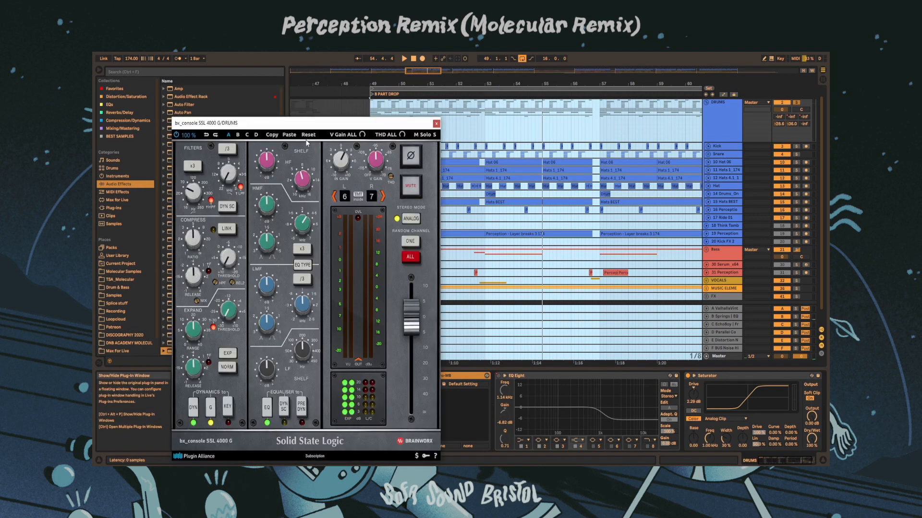
pyautogui.moveTo(303, 120); pyautogui.dragTo(245, 92)
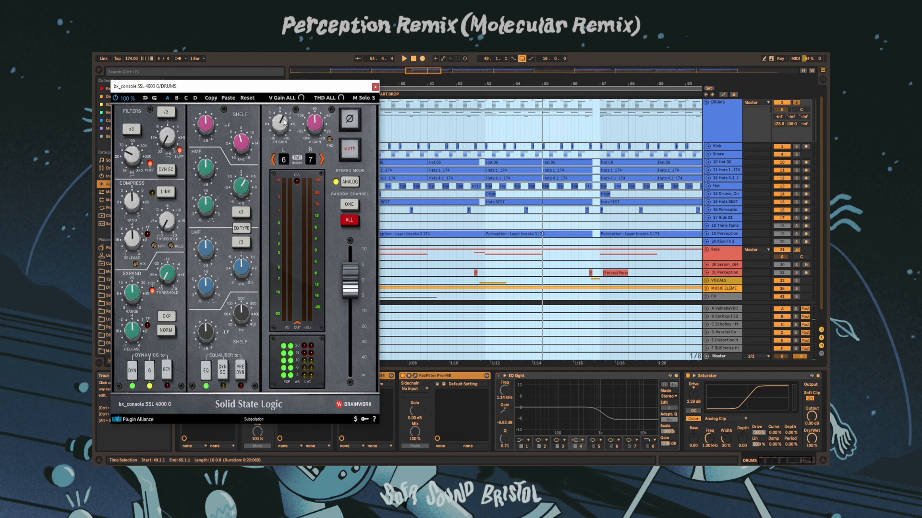
pyautogui.click(374, 87)
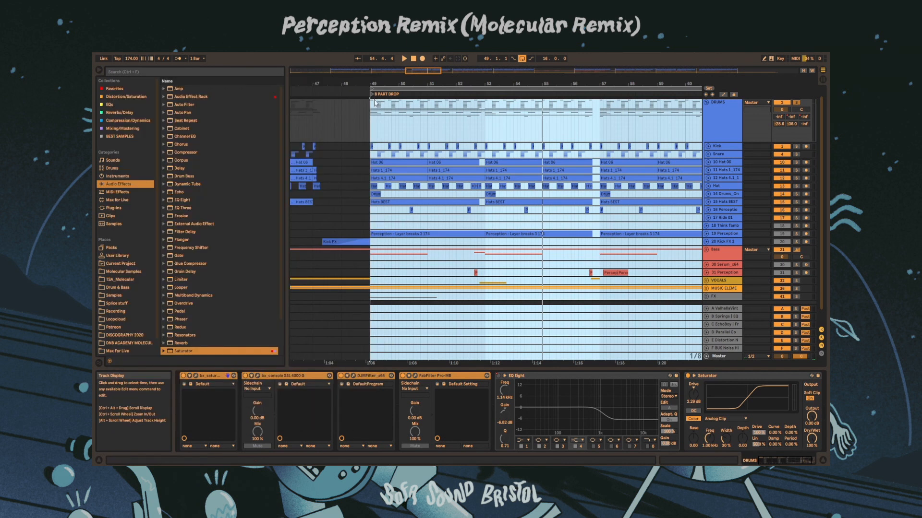
# Open the DRUMS group's DJMFilter plug-in, look at its filter controls and close it
pyautogui.click(353, 376)
pyautogui.click(353, 376)
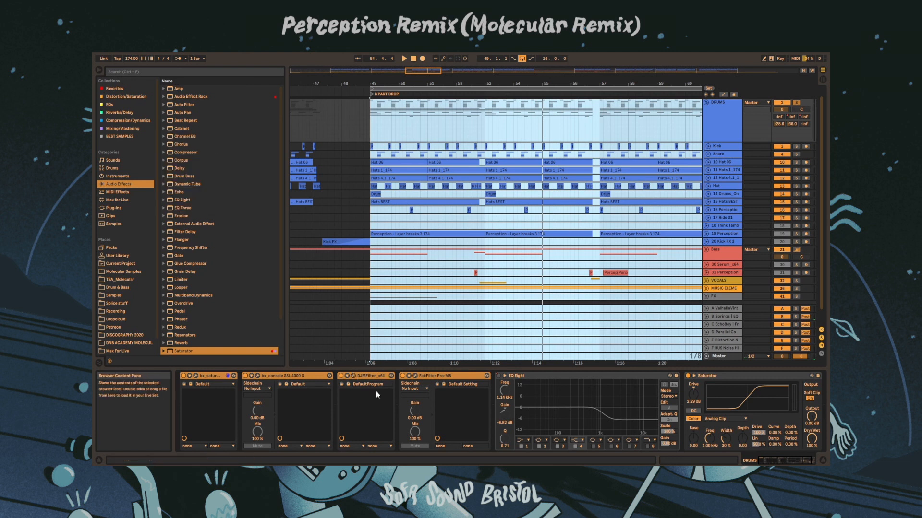
pyautogui.click(353, 376)
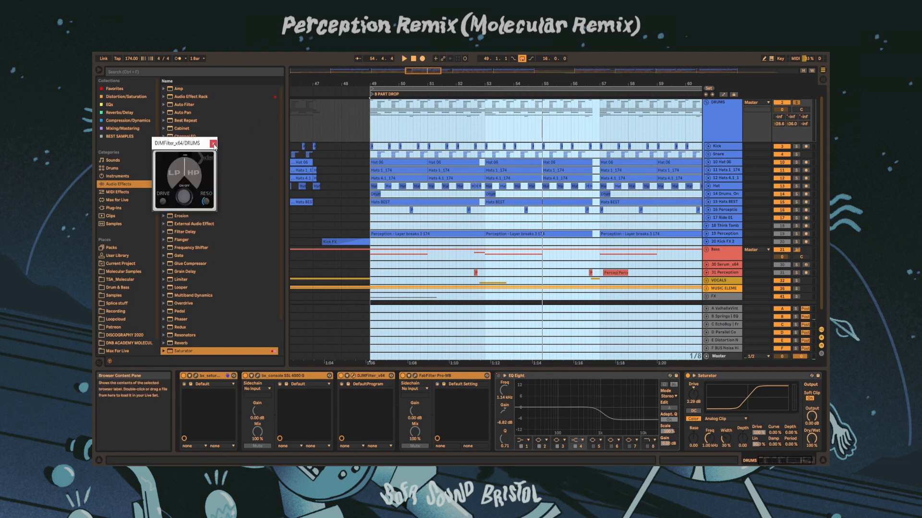
pyautogui.click(213, 144)
# Open the DRUMS group's FabFilter Pro-MB plug-in, inspect its high-frequency compression band and close it
pyautogui.click(415, 375)
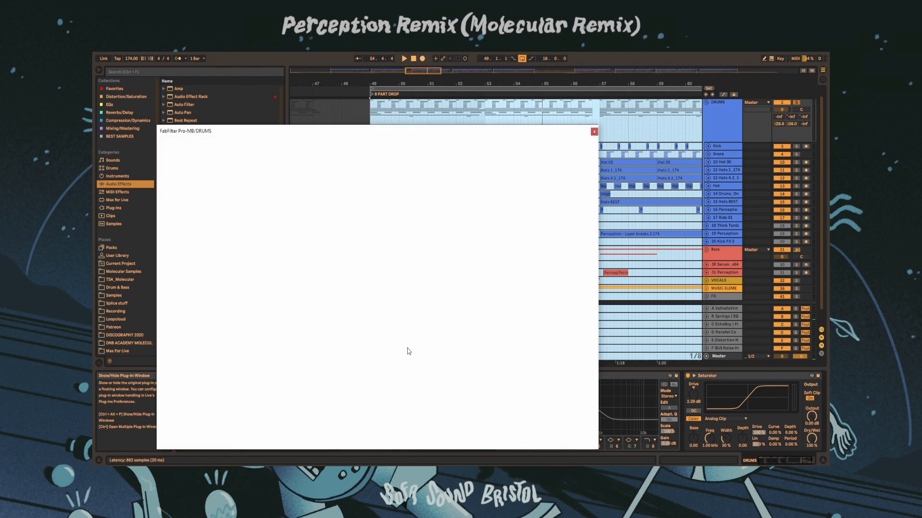
pyautogui.moveTo(515, 248)
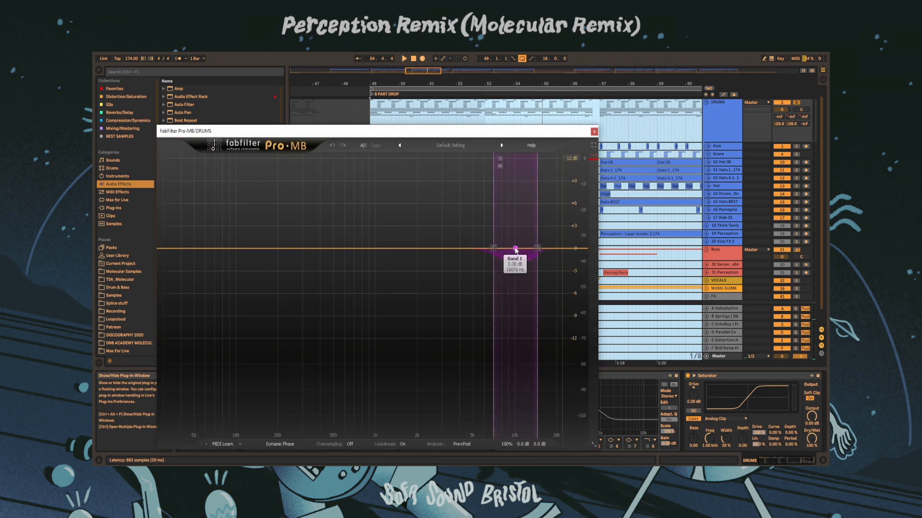
pyautogui.click(593, 132)
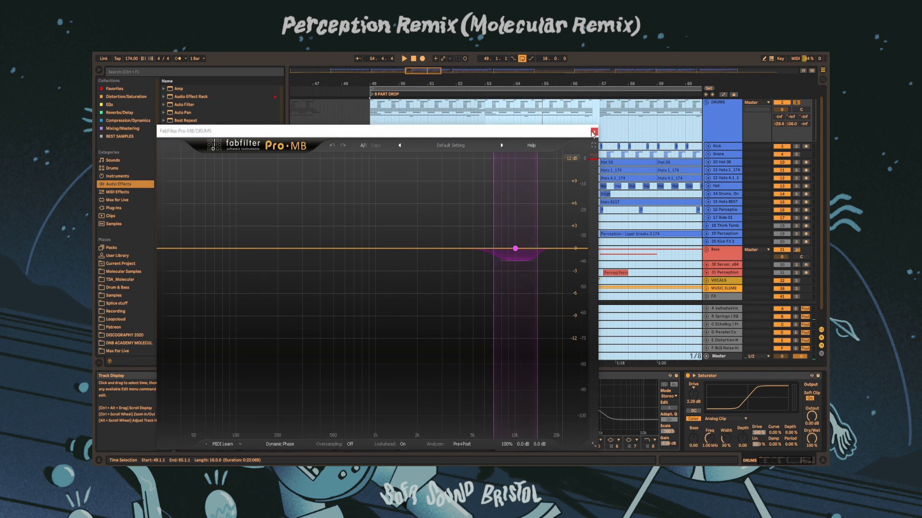
# Widen the arrangement view, select the Saturator on the DRUMS group and show the end of the device chain
pyautogui.moveTo(418, 71); pyautogui.dragTo(438, 70)
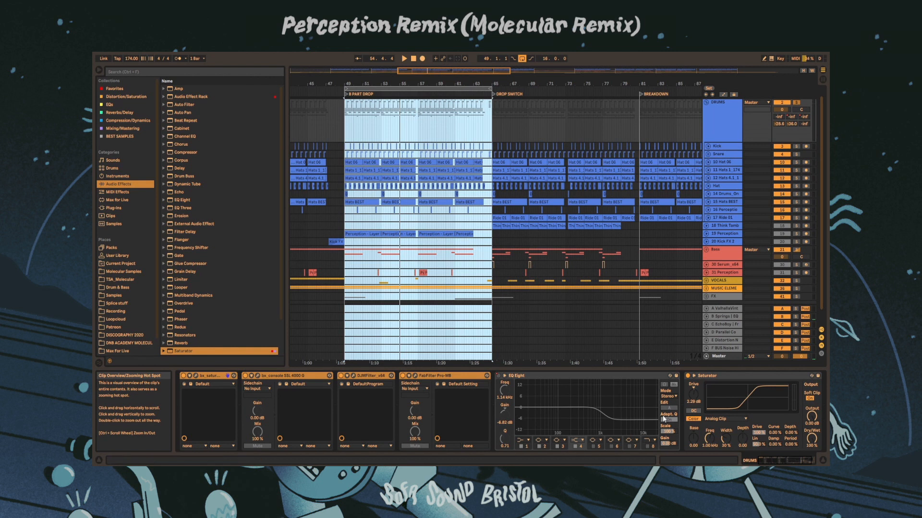
pyautogui.click(718, 376)
pyautogui.click(782, 459)
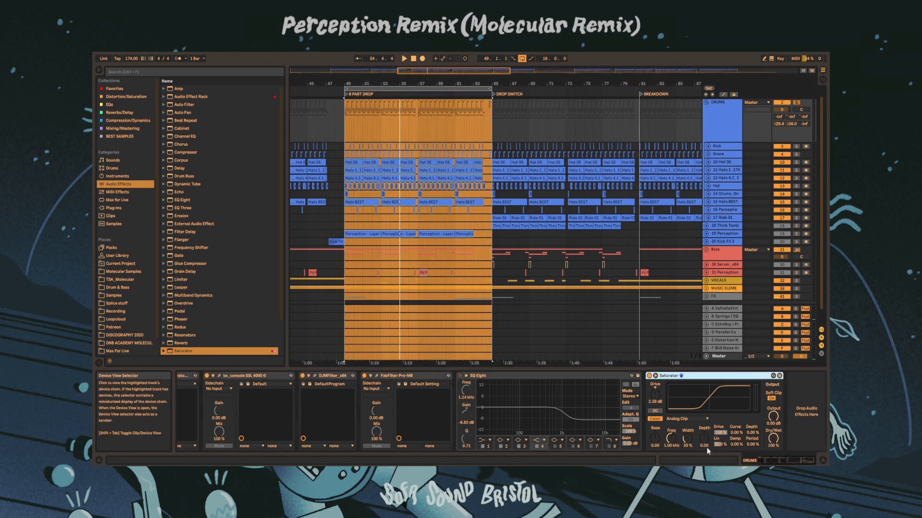
# Collapse the DRUMS group and select the D Parallel Compression return to show its device chain
pyautogui.scroll(1, 707, 232)
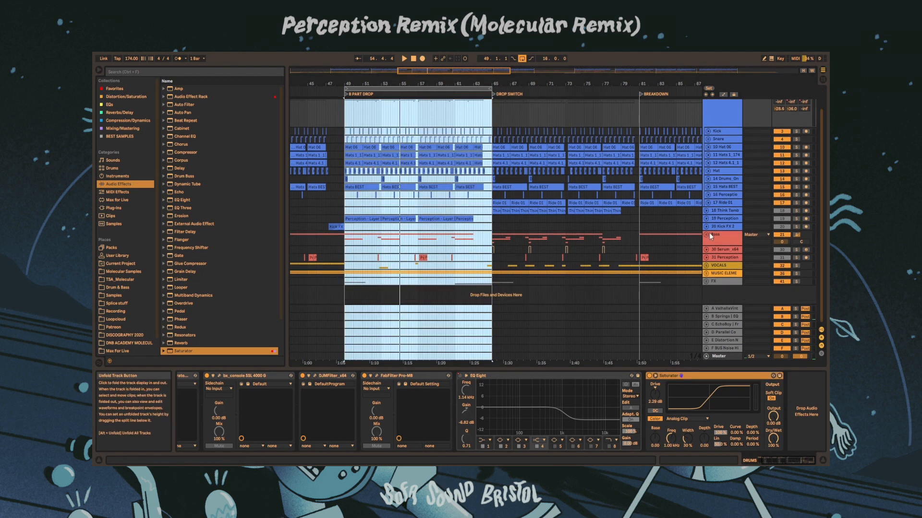
pyautogui.click(706, 111)
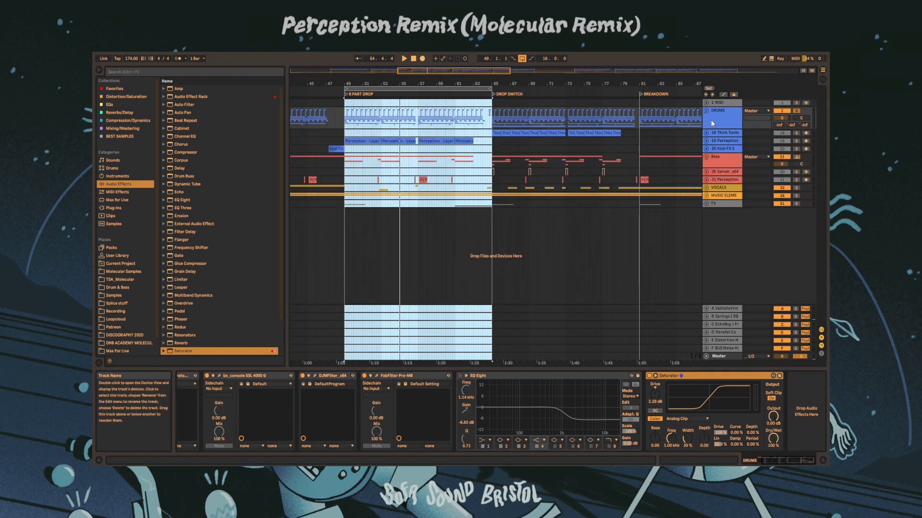
pyautogui.click(721, 332)
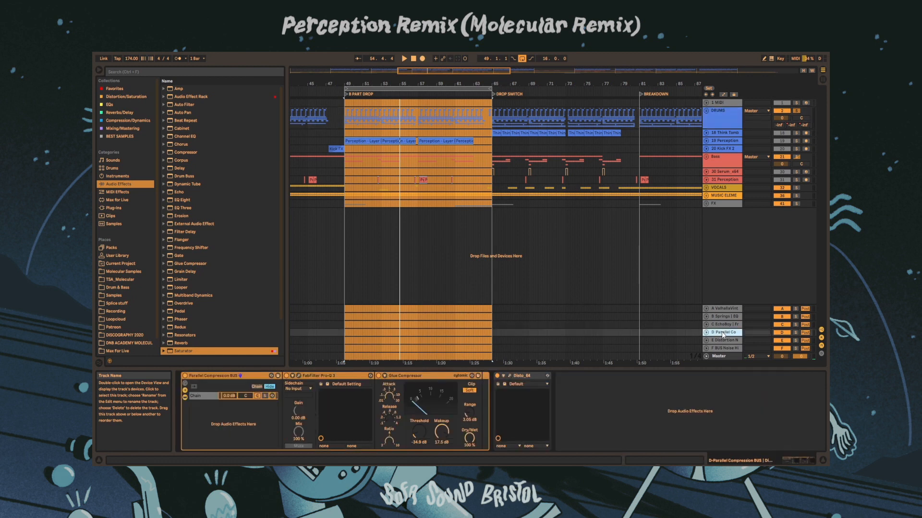
# Open the parallel compression return's FabFilter Pro-Q 3, inspect its low and high shelf bands and close it
pyautogui.click(298, 376)
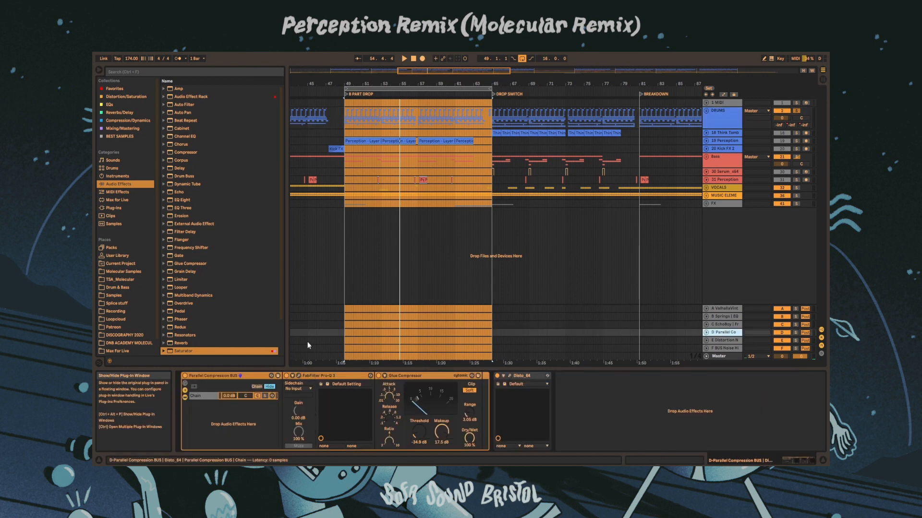
pyautogui.moveTo(273, 180)
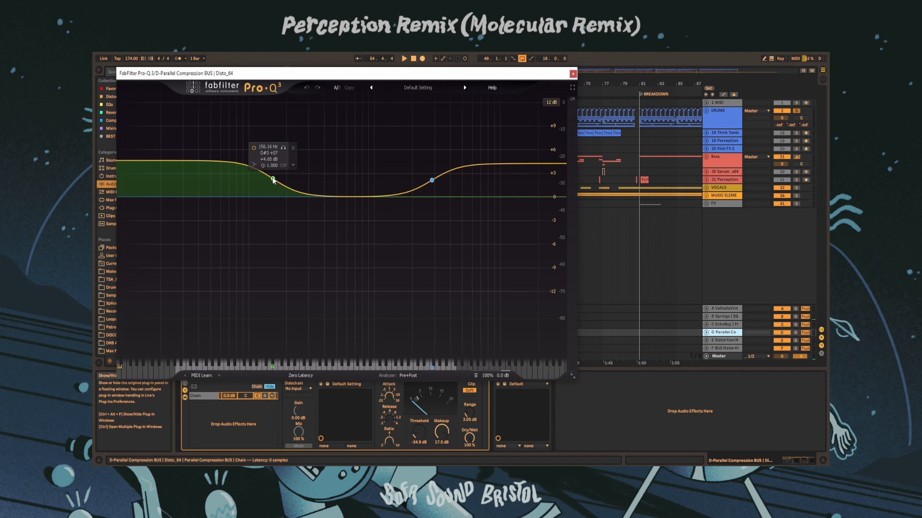
pyautogui.moveTo(441, 181)
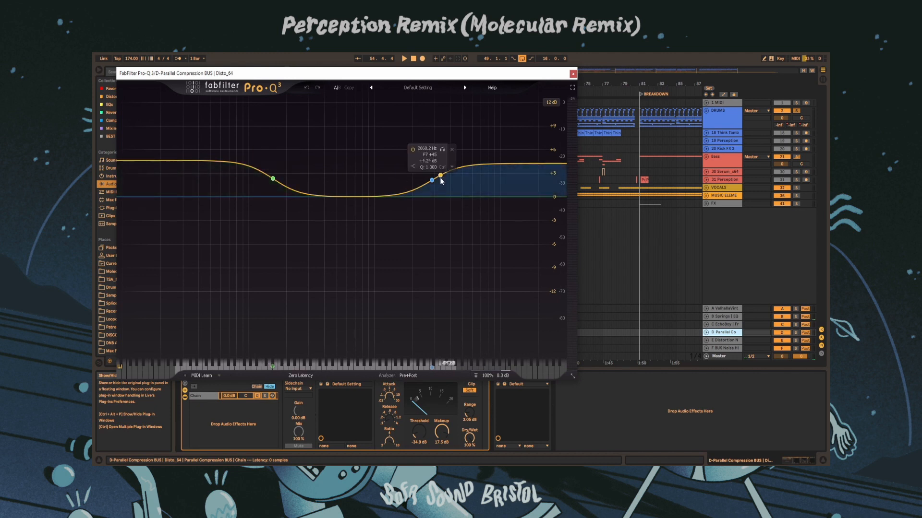
pyautogui.click(572, 74)
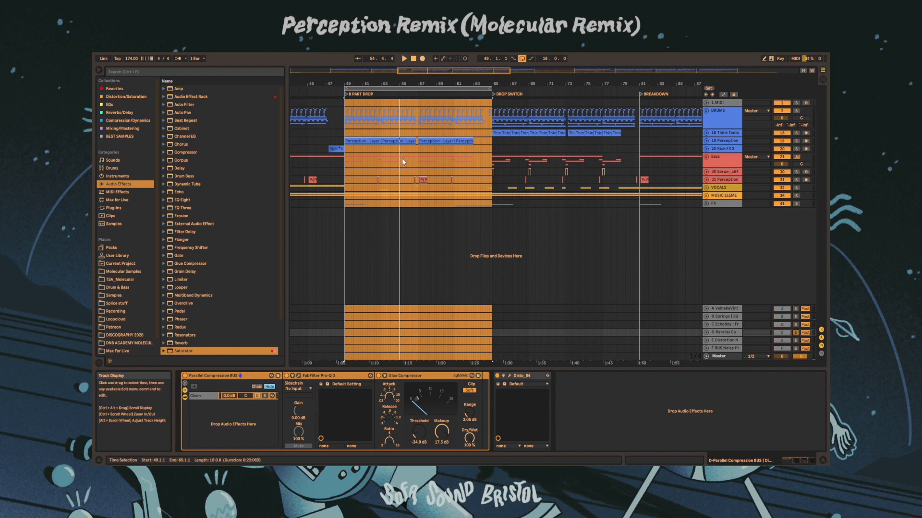
# Play the B PART DROP from bar 49 with the parallel compression return soloed, and unfold that return track
pyautogui.click(344, 117)
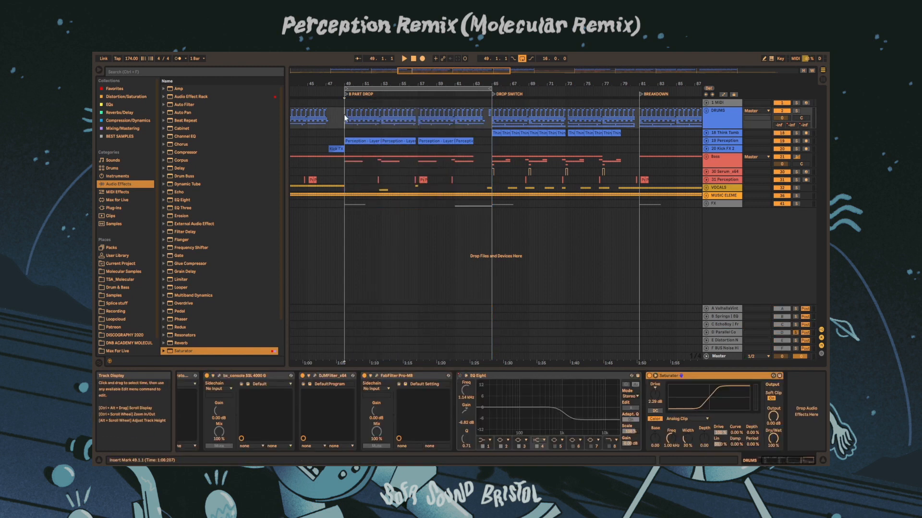
pyautogui.press('space')
pyautogui.click(718, 332)
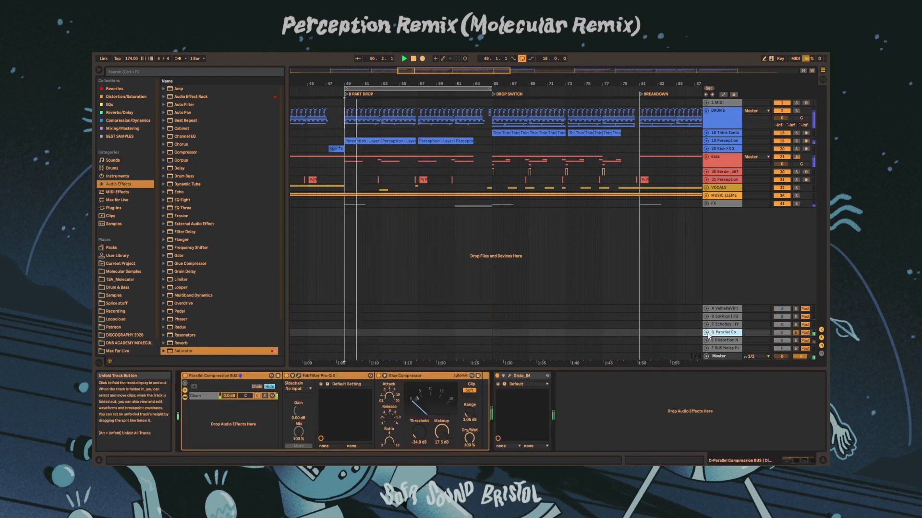
pyautogui.click(706, 333)
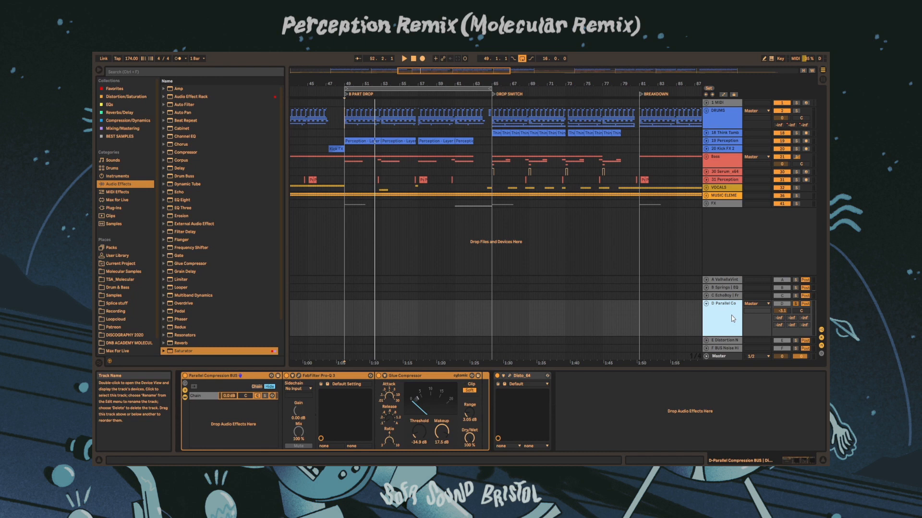
# Play the soloed DRUMS group, unsolo the parallel compression return, compare the sound with it off and on, and fold the return track
pyautogui.keyDown('ctrl'); pyautogui.click(796, 111); pyautogui.keyUp('ctrl')
pyautogui.press('space')
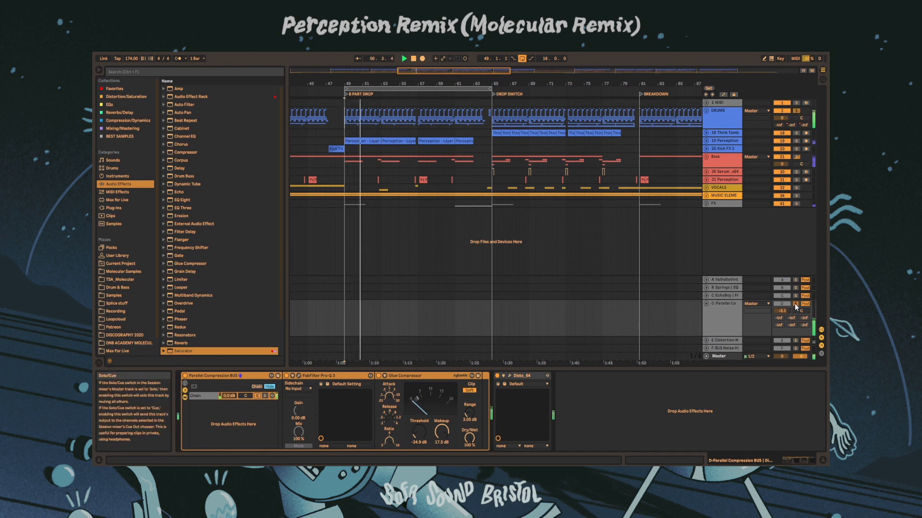
pyautogui.click(796, 305)
pyautogui.click(780, 305)
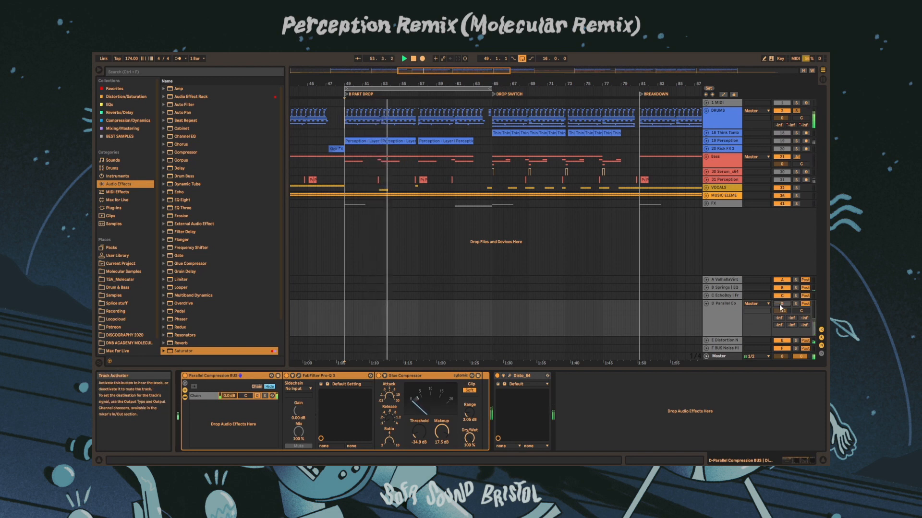
pyautogui.click(779, 304)
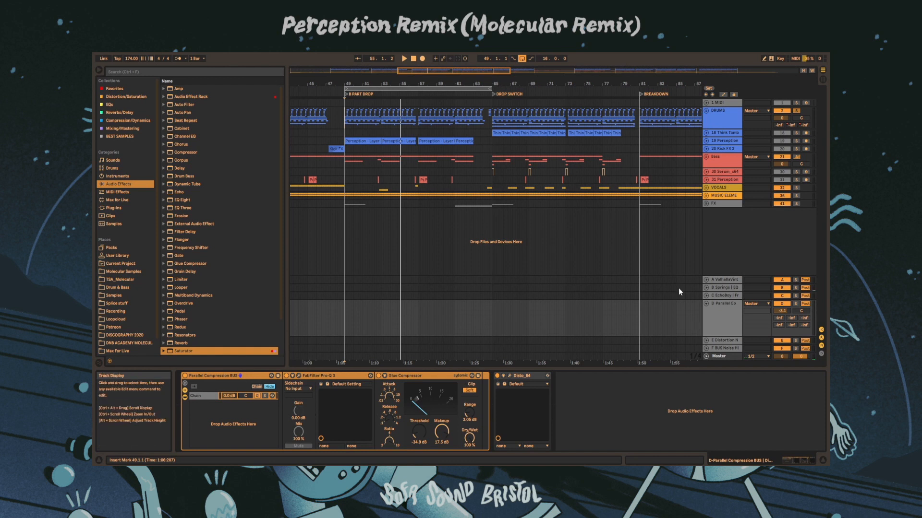
pyautogui.click(706, 304)
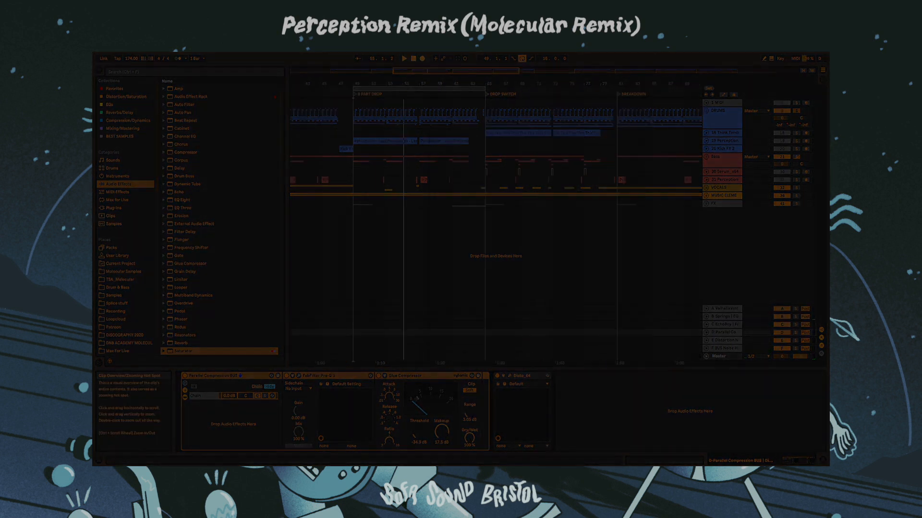